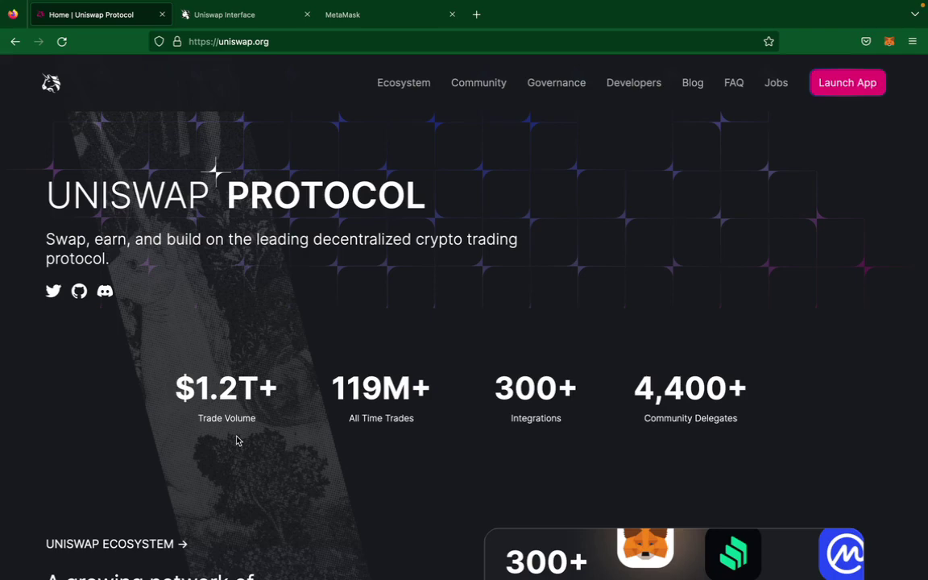
Step: Launch the Uniswap web app from the Uniswap homepage and close the duplicate Uniswap Interface tab
scroll(236, 440, "up", 5)
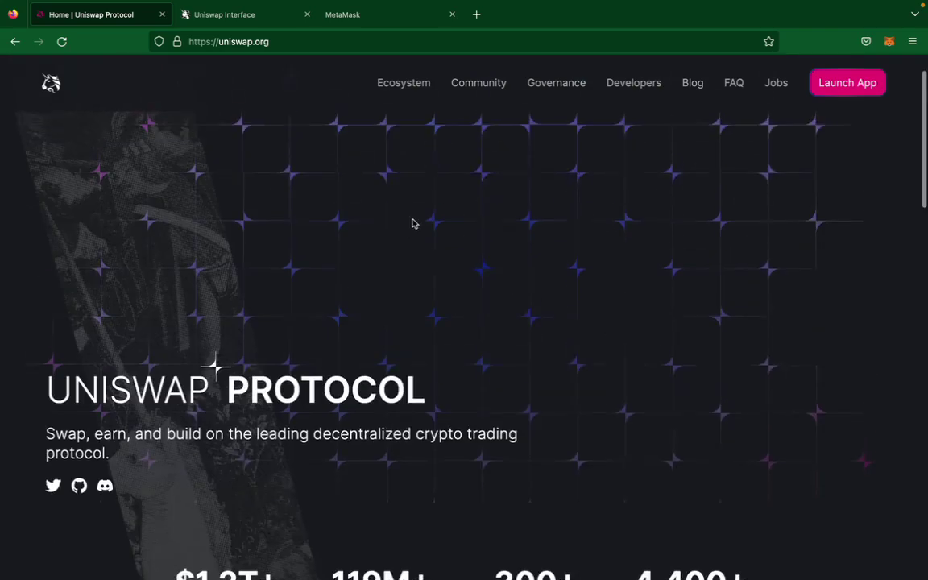
left_click(853, 94)
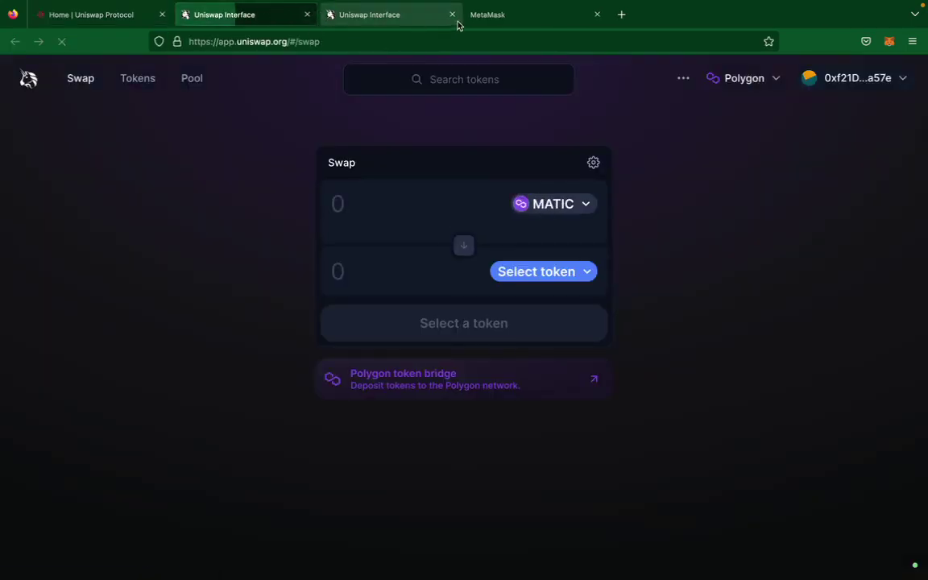
left_click(452, 15)
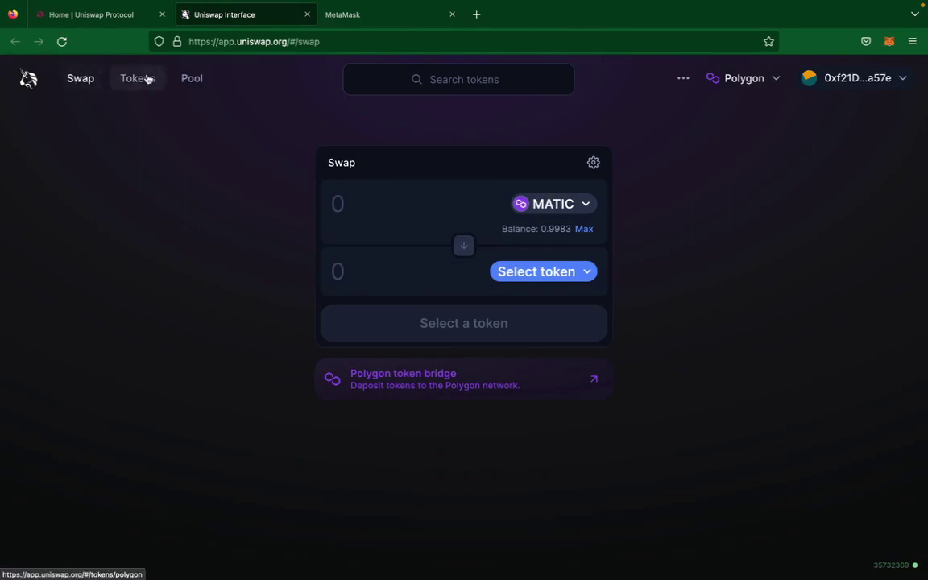
Step: Look through the top tokens list and the liquidity pools page, and return to the swap page
left_click(145, 78)
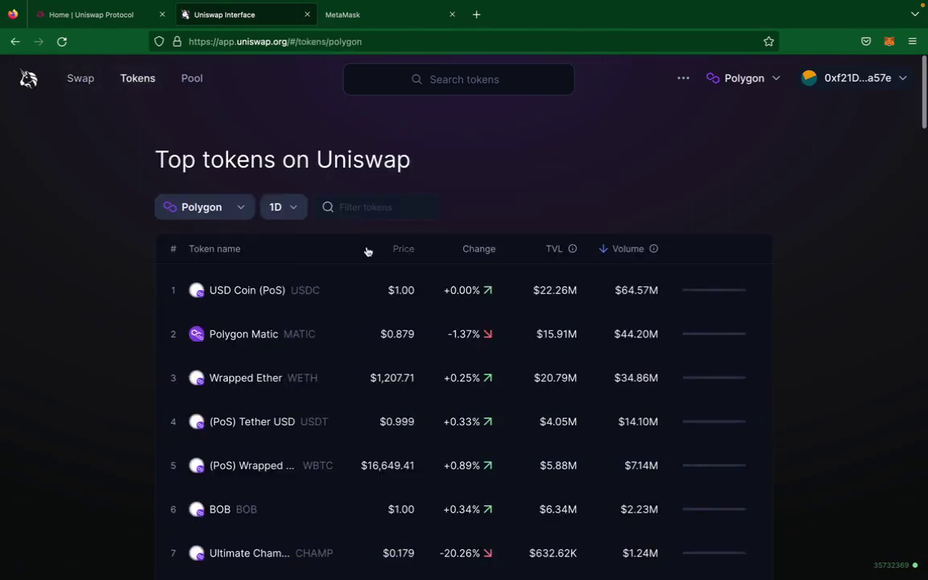
scroll(367, 252, "down", 6)
scroll(367, 252, "down", 2)
scroll(366, 251, "up", 10)
left_click(191, 78)
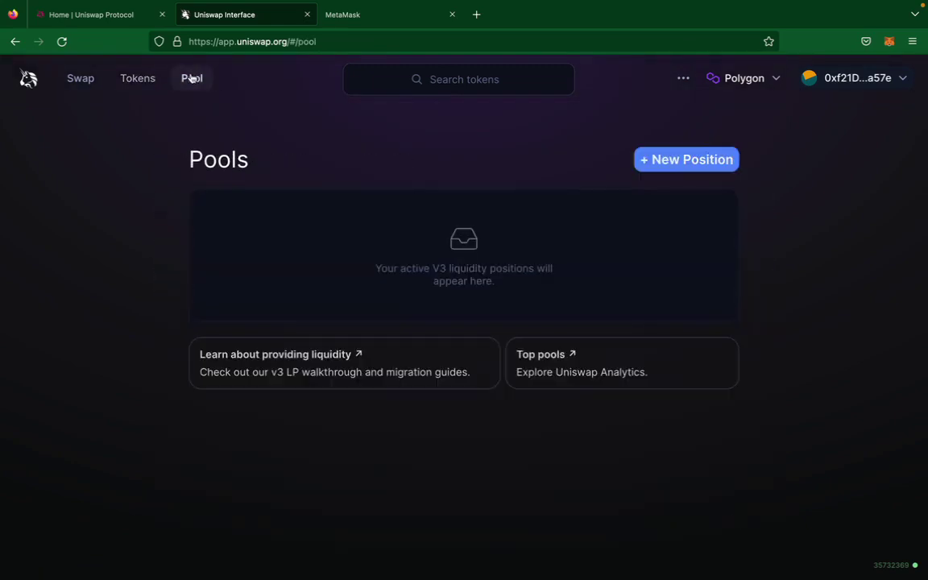
left_click(93, 79)
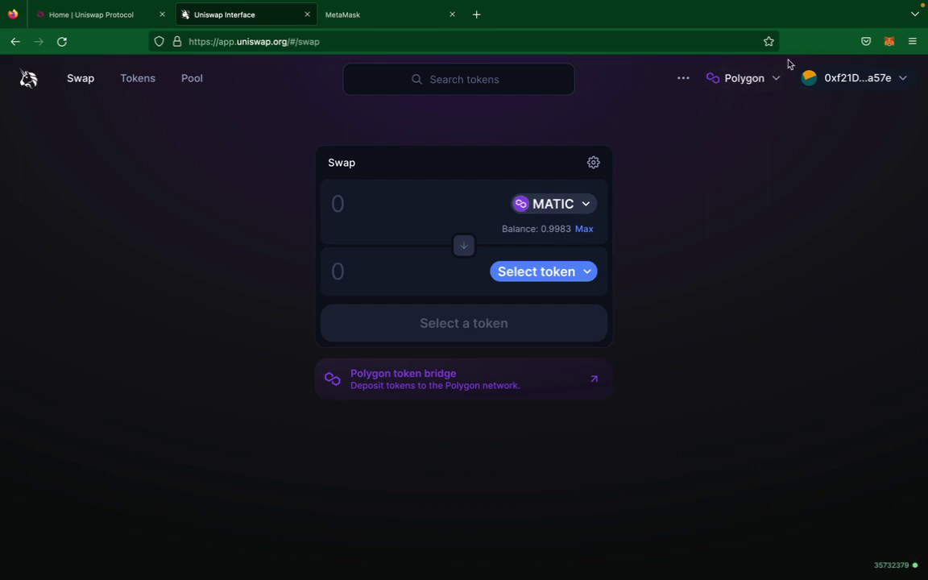
Step: Set the swap to pay with Tether USD (USDT) and receive WETH on the Polygon network
left_click(556, 206)
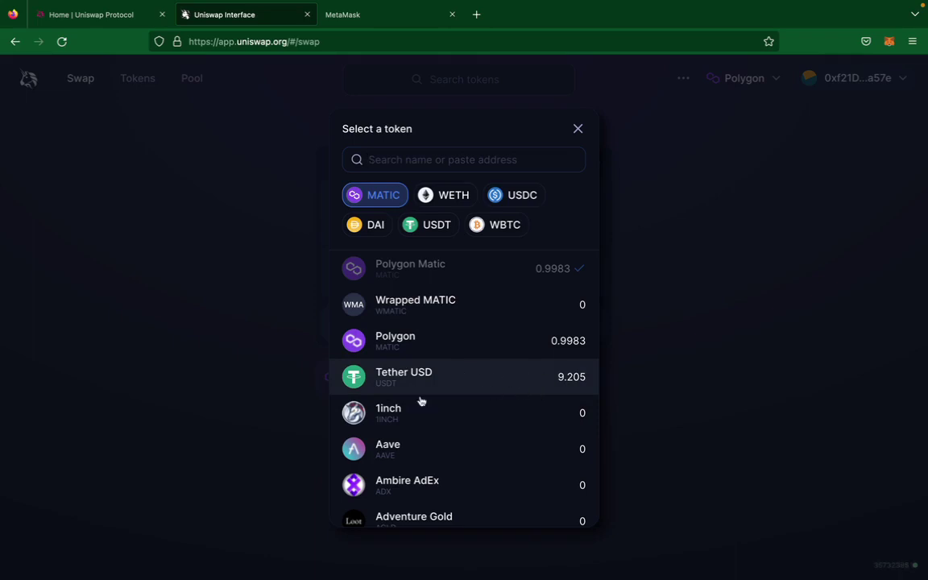
left_click(422, 385)
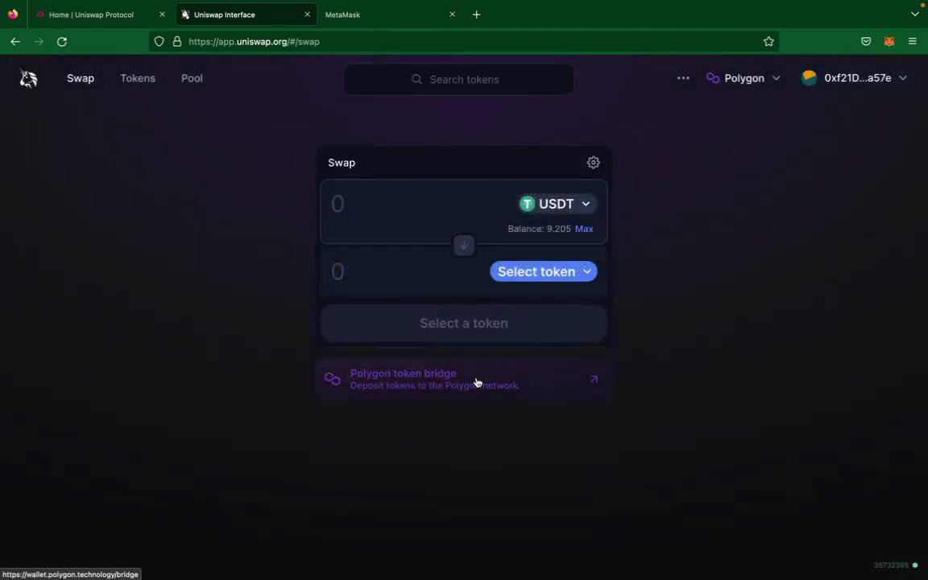
left_click(518, 271)
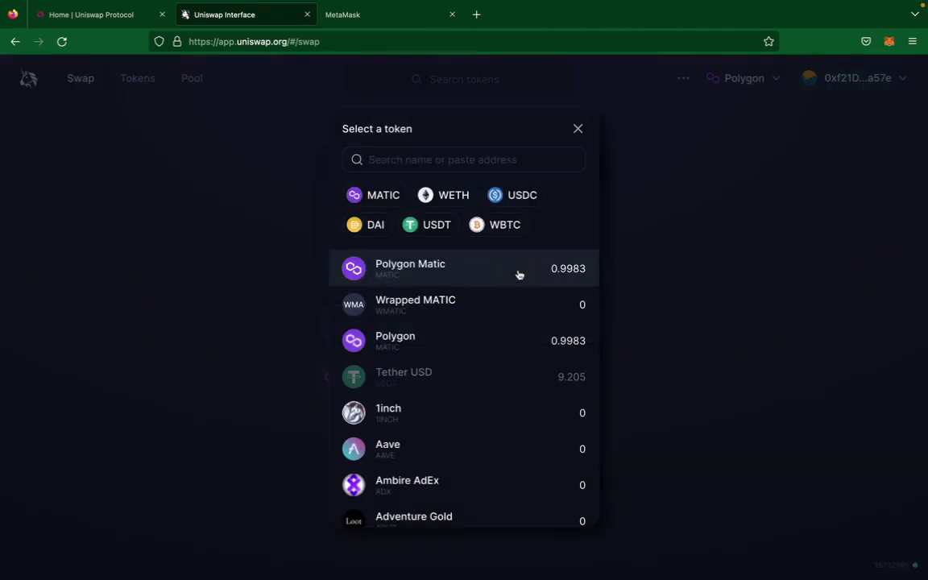
left_click(454, 198)
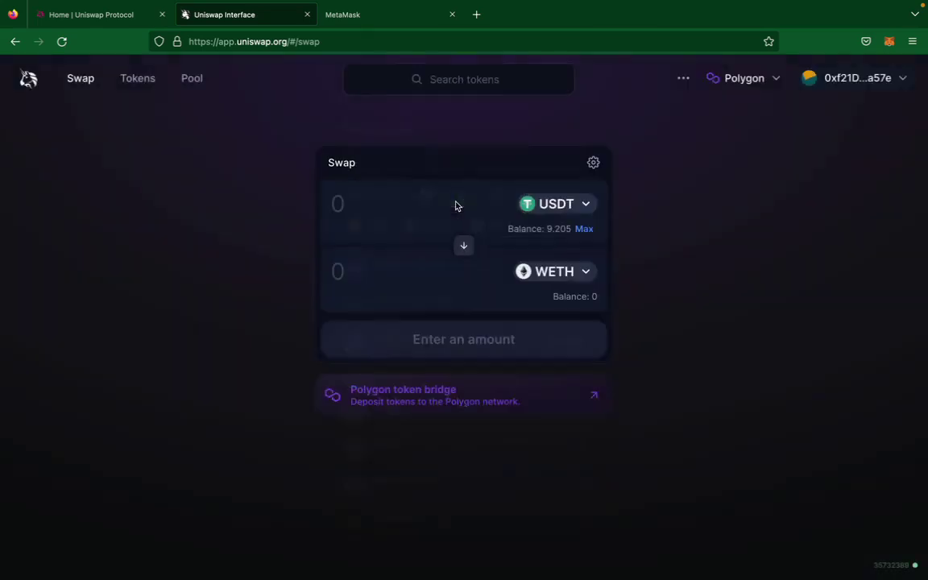
Step: Change the token to receive to WBTC and back to WETH
left_click(585, 276)
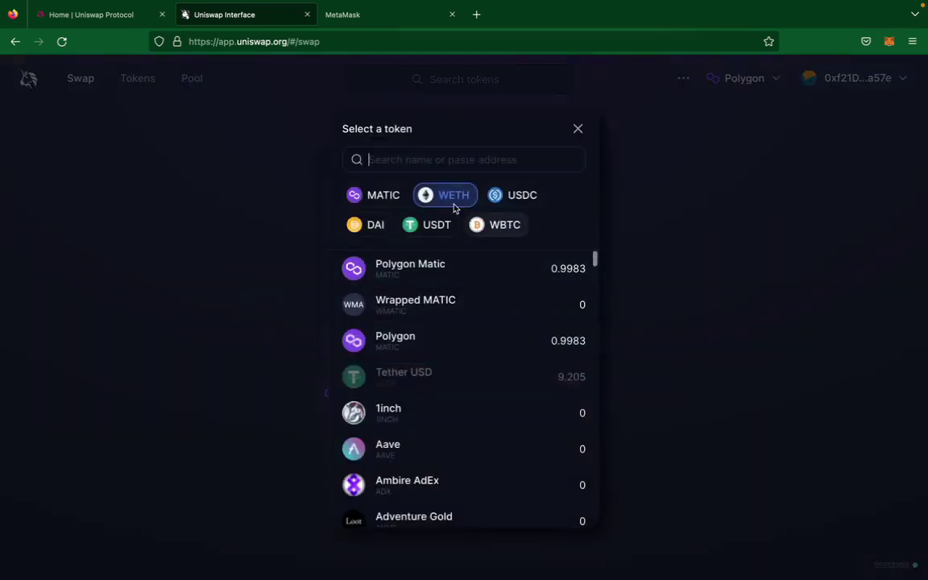
left_click(510, 226)
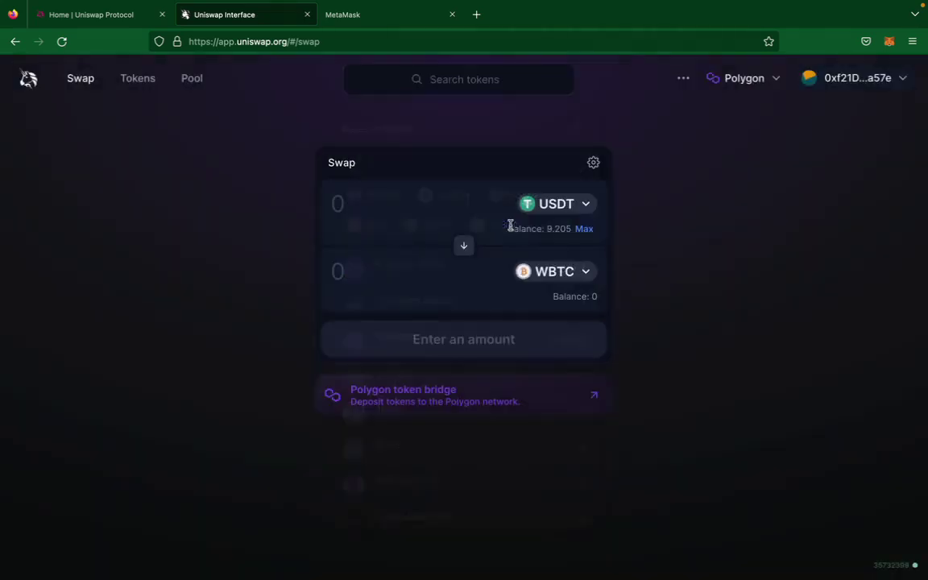
left_click(574, 284)
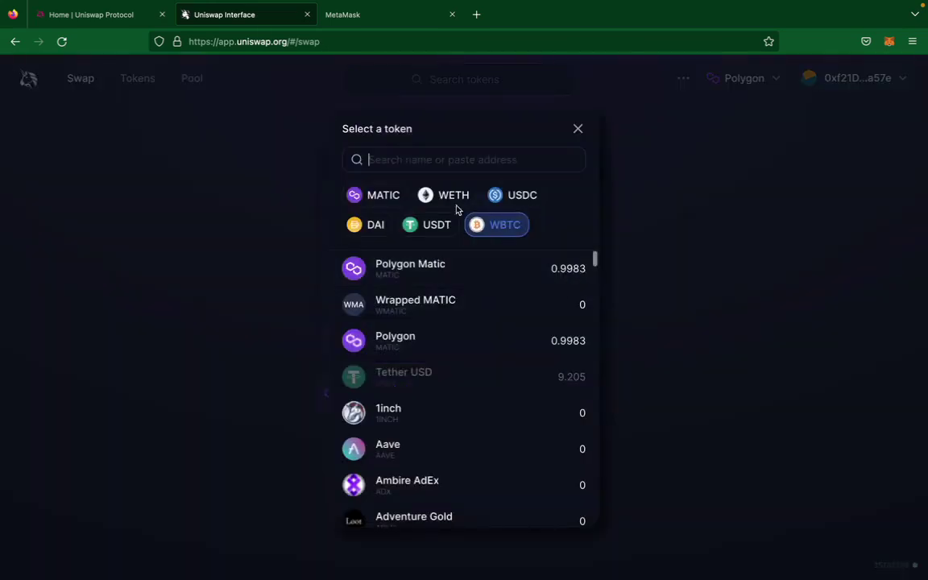
left_click(452, 200)
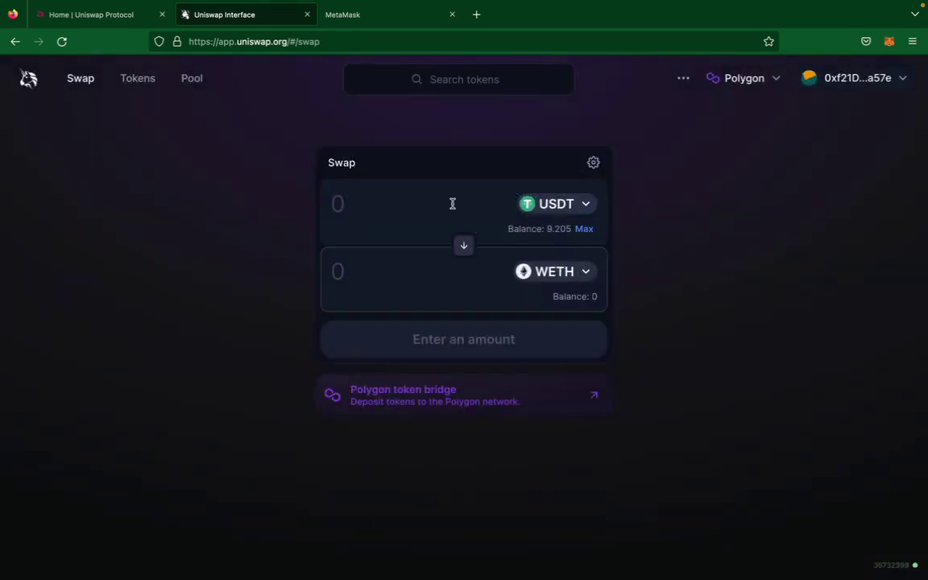
Step: Enter the maximum USDT balance as the swap amount, accept the updated price and confirm the swap to WETH
left_click(582, 229)
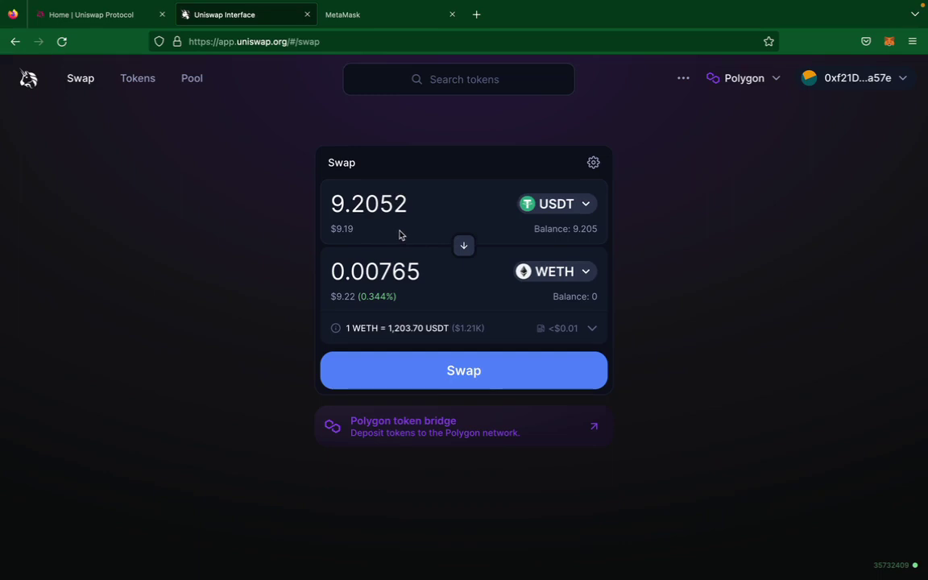
left_click(450, 376)
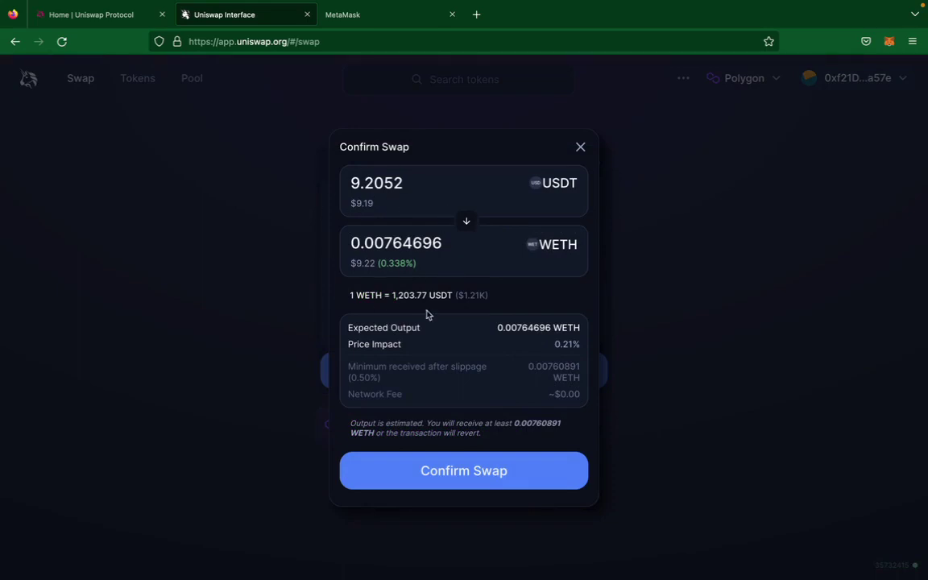
mouse_move(413, 382)
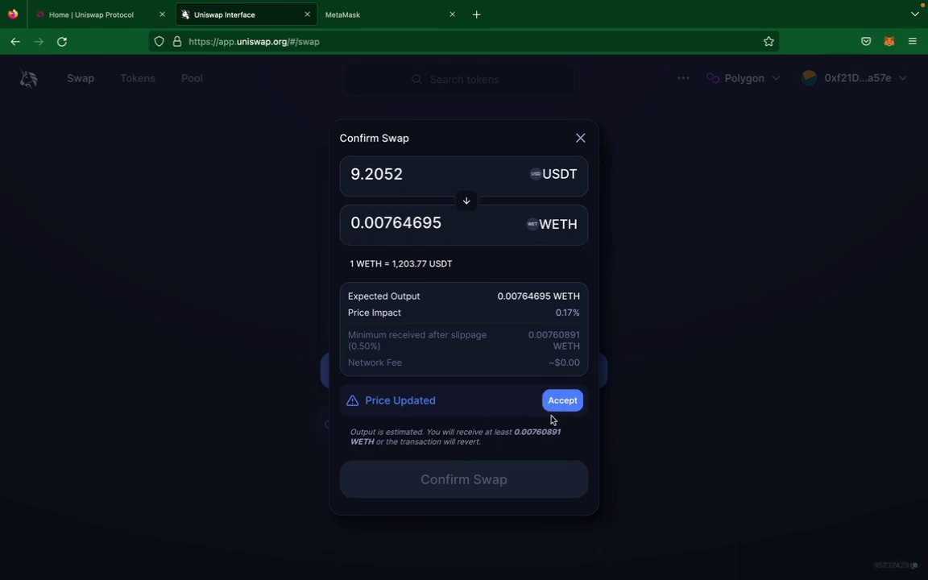
left_click(555, 410)
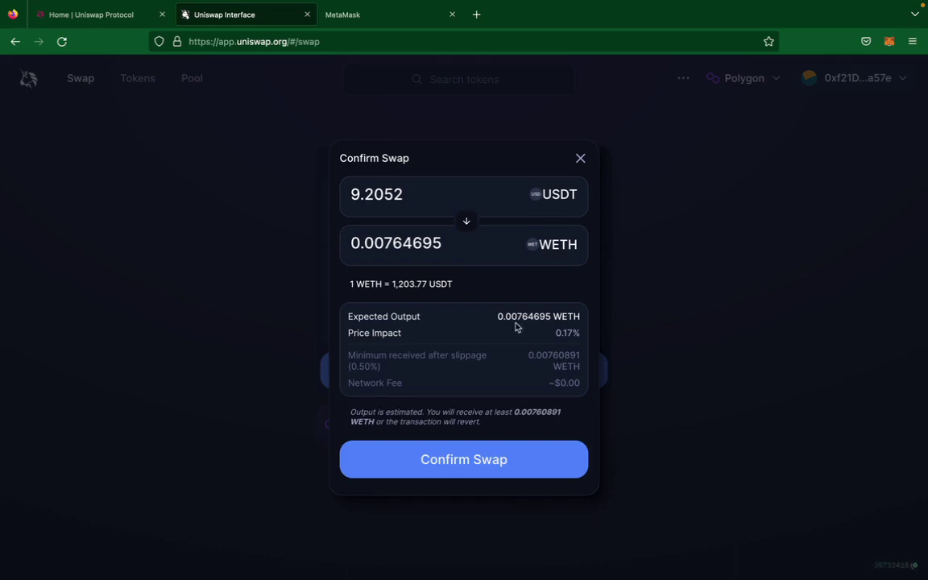
left_click(487, 452)
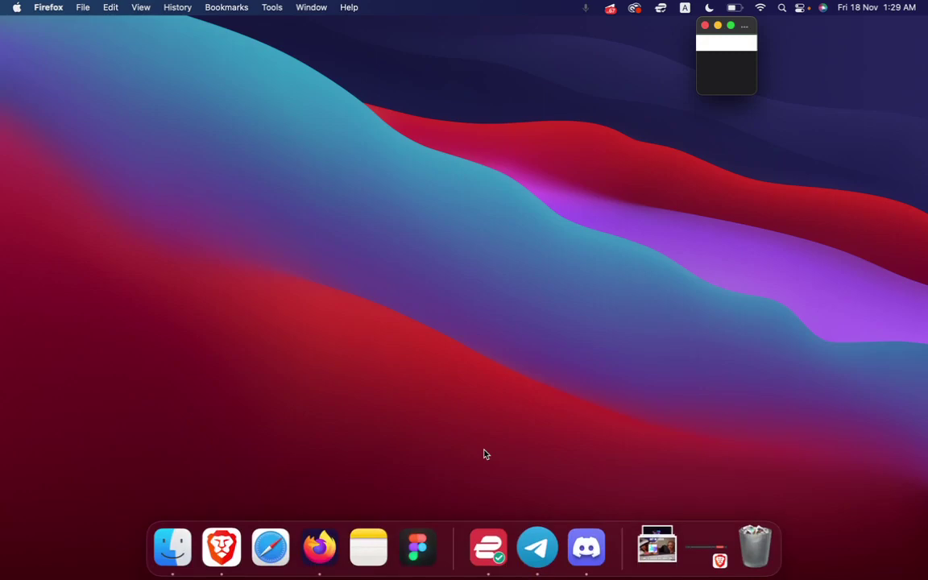
Step: Enlarge the MetaMask window, review the gas fee, approve the swap transaction and return to the Uniswap swap page
left_click(731, 25)
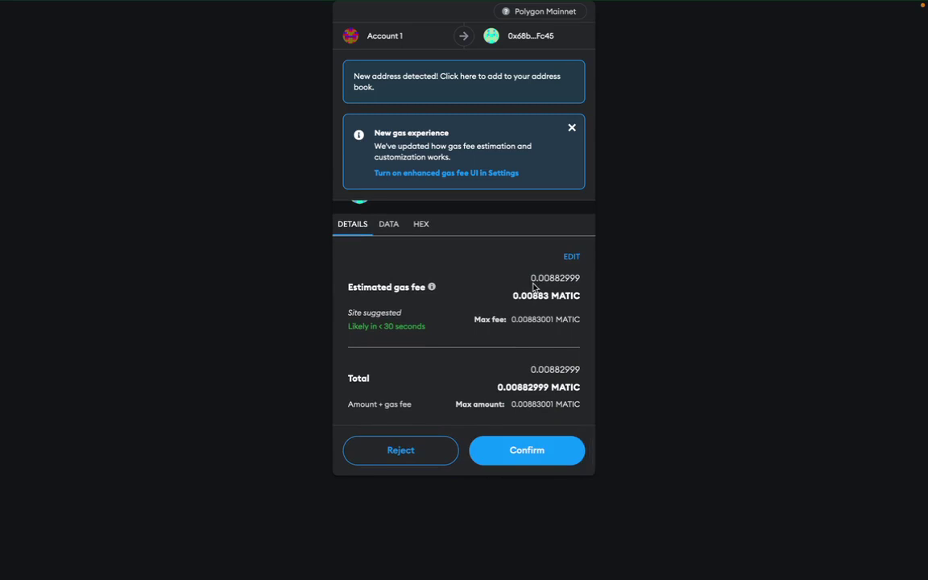
scroll(533, 287, "up", 3)
scroll(533, 288, "down", 2)
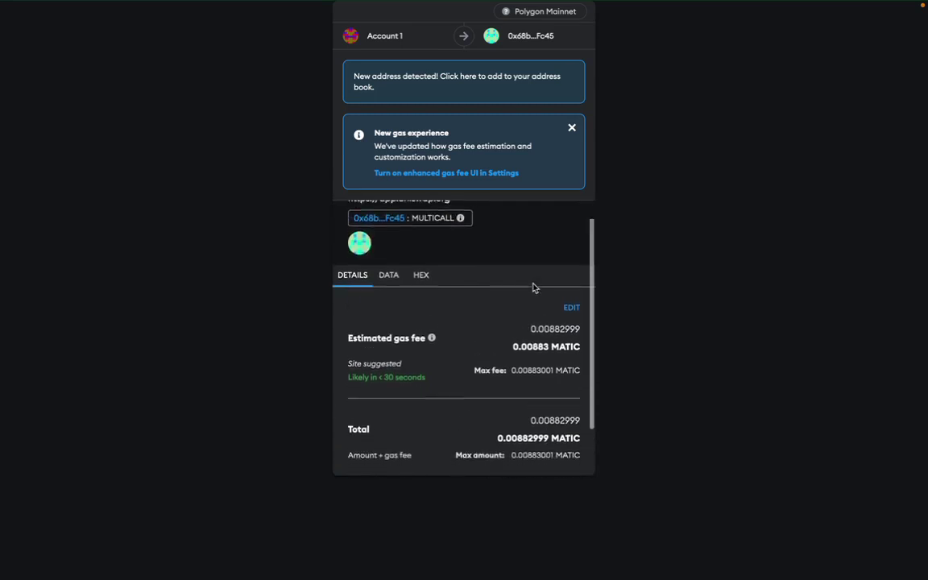
scroll(533, 287, "down", 2)
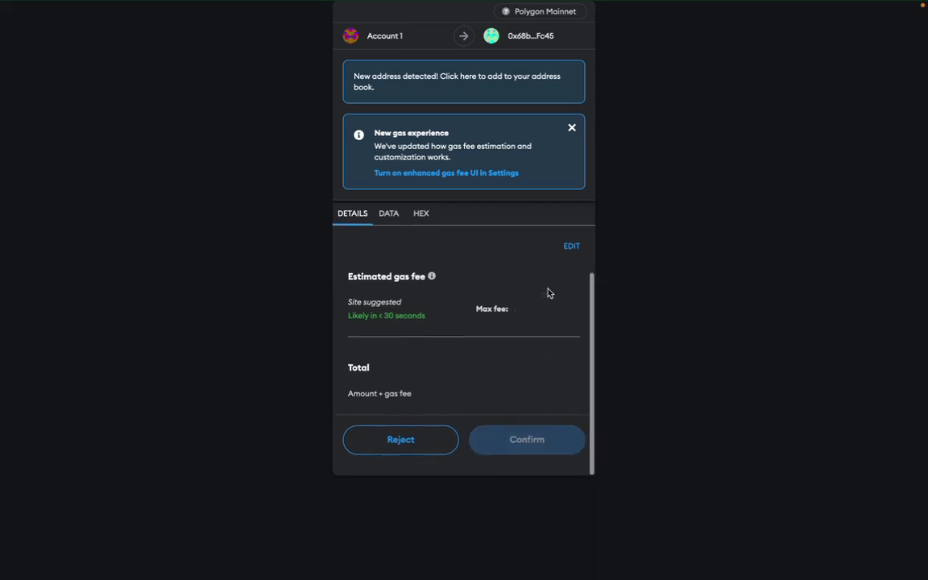
left_click(534, 458)
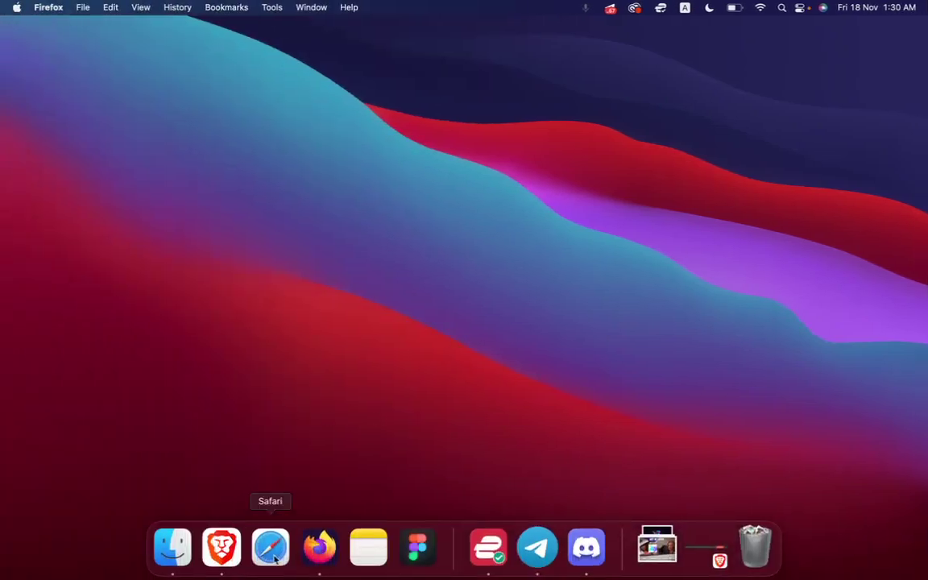
left_click(320, 551)
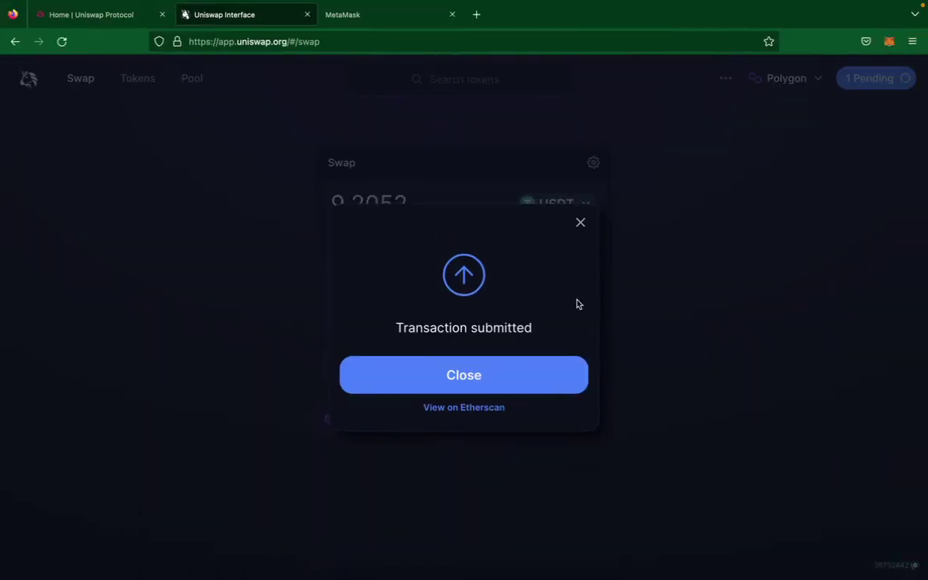
left_click(582, 203)
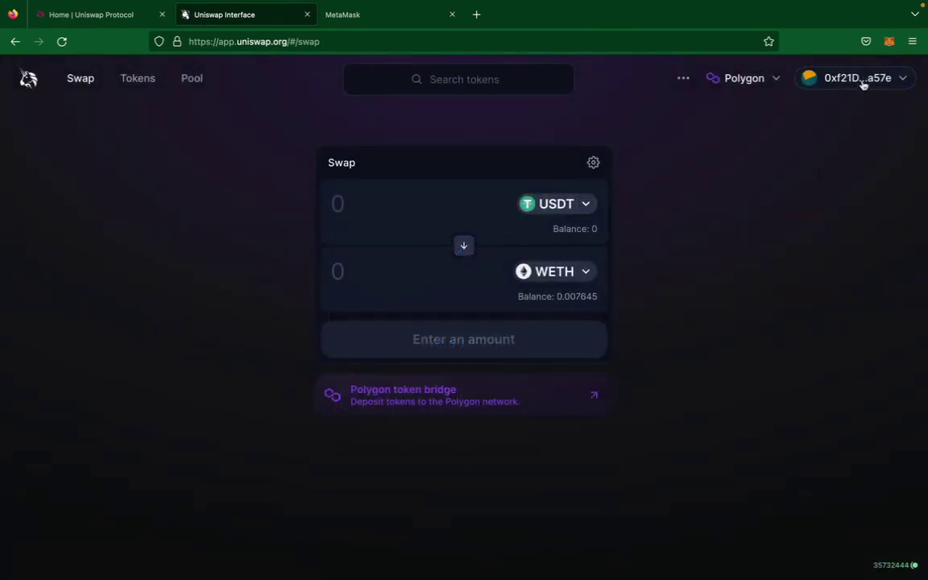
Step: Open the MetaMask wallet's activity list and view the details of the latest Multicall transaction
left_click(887, 48)
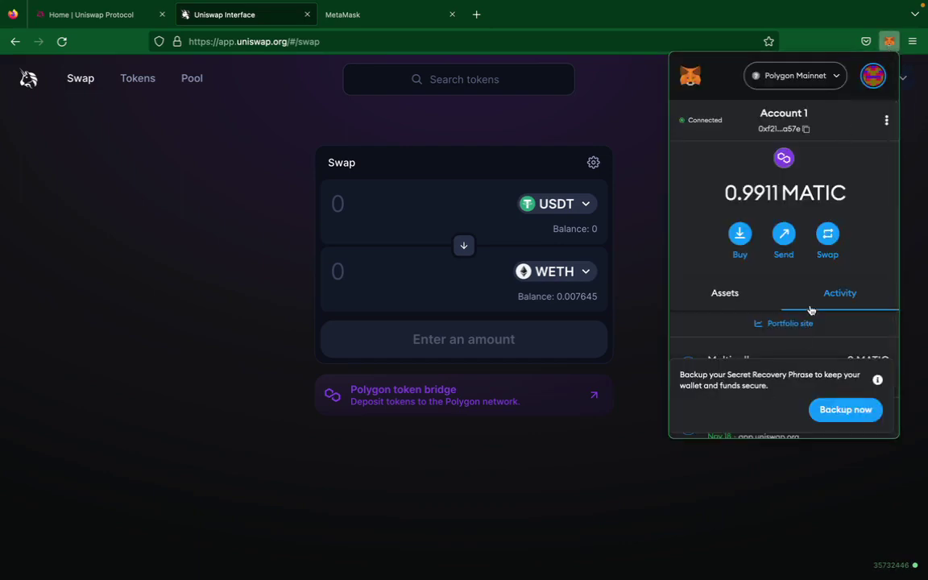
scroll(808, 311, "down", 2)
scroll(736, 313, "down", 1)
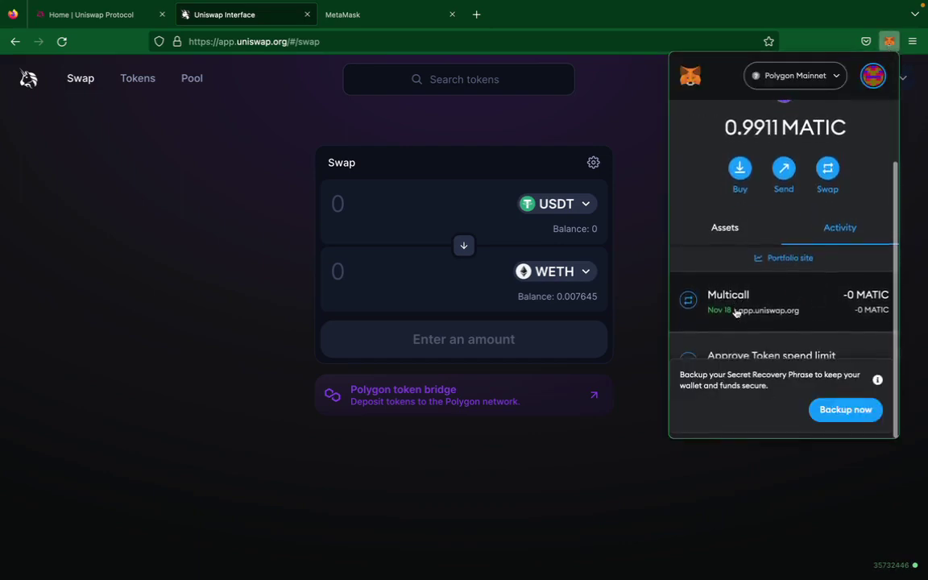
scroll(735, 312, "up", 1)
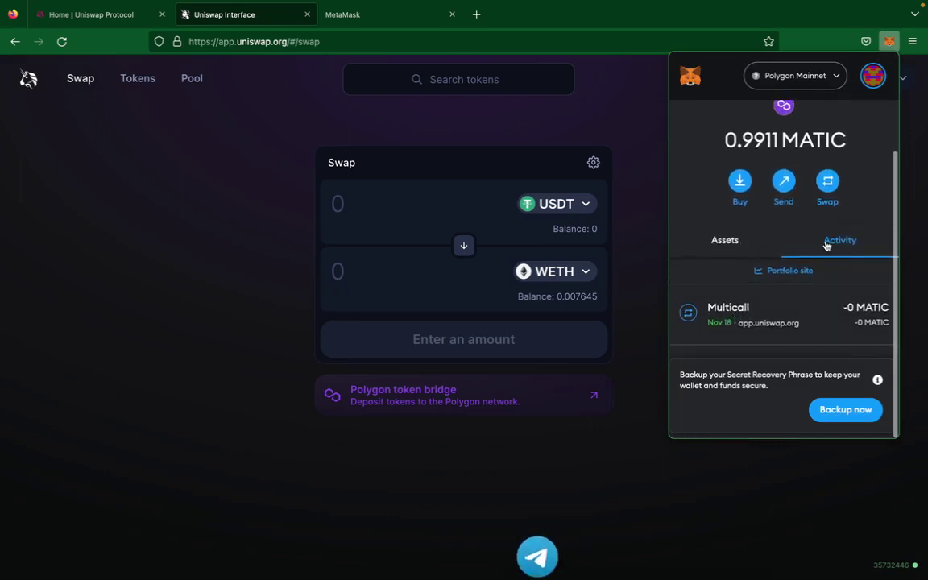
left_click(838, 329)
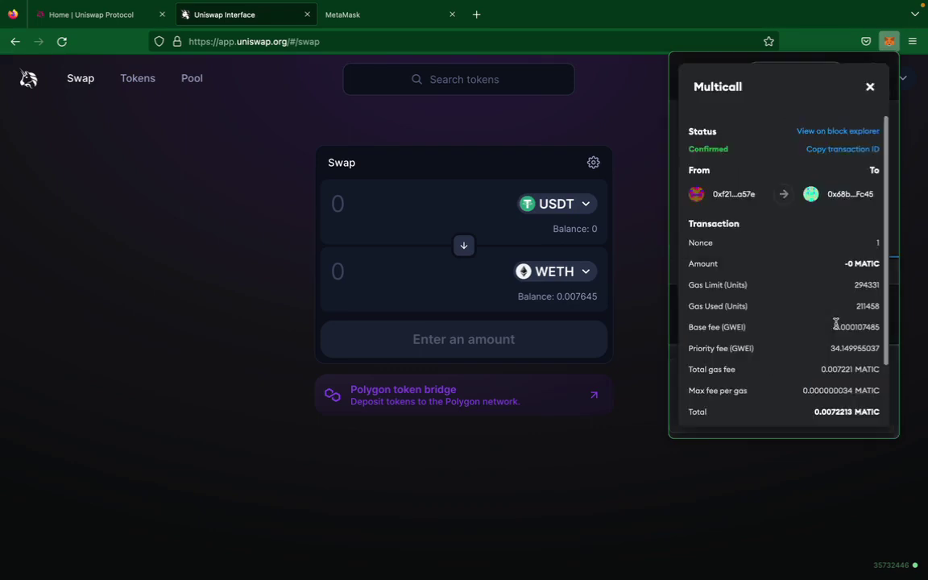
Step: View the Multicall transaction on the PolygonScan block explorer and examine its status, transferred tokens and transaction fee
left_click(827, 132)
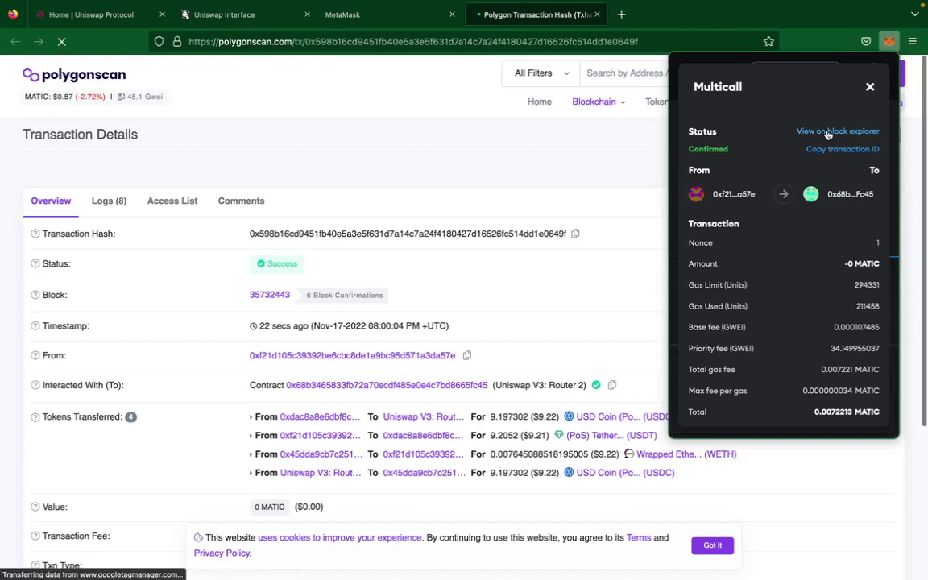
left_click(405, 183)
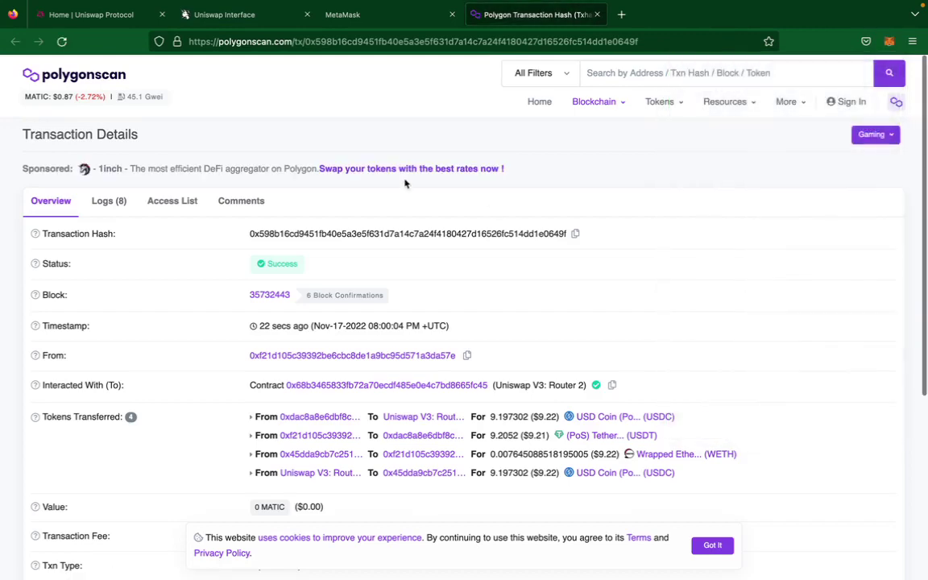
scroll(406, 184, "down", 3)
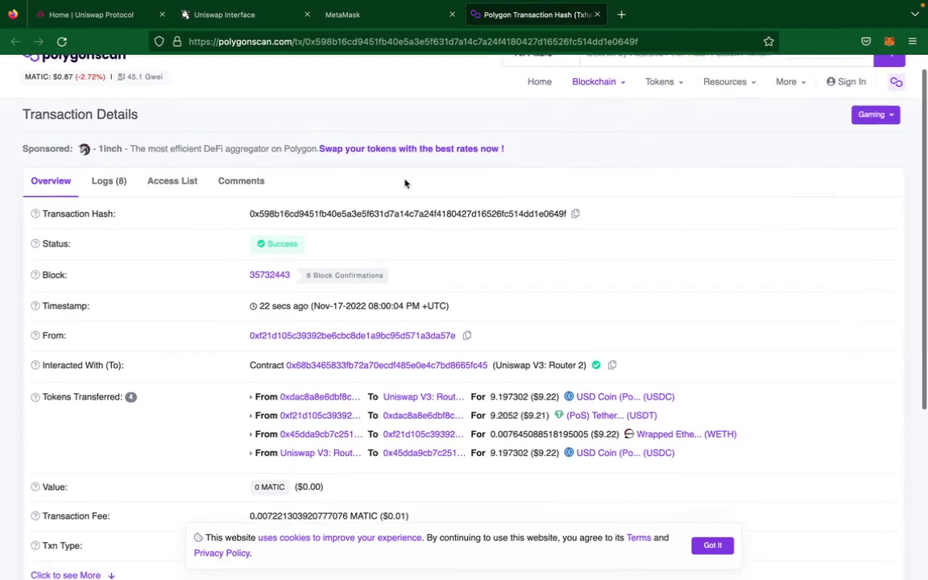
scroll(405, 183, "down", 3)
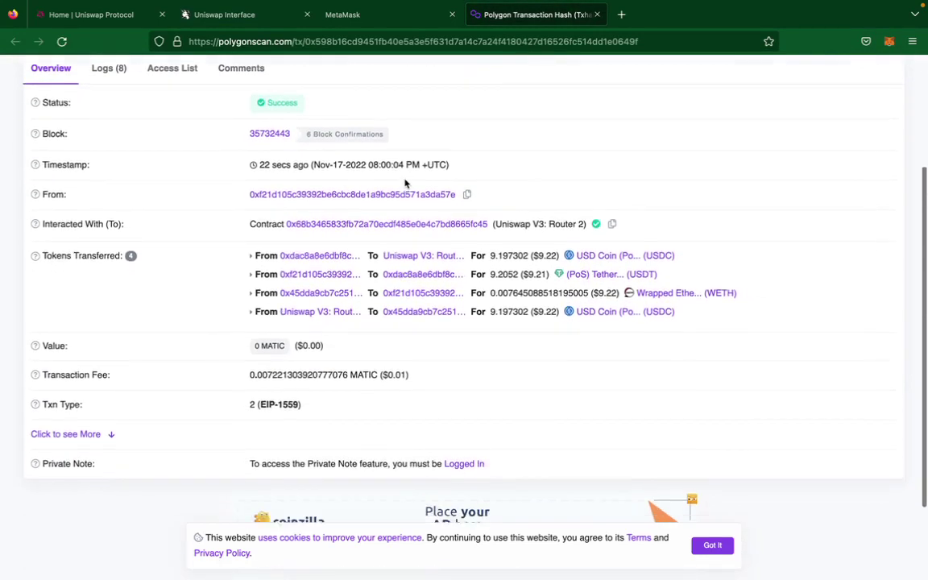
scroll(581, 344, "up", 6)
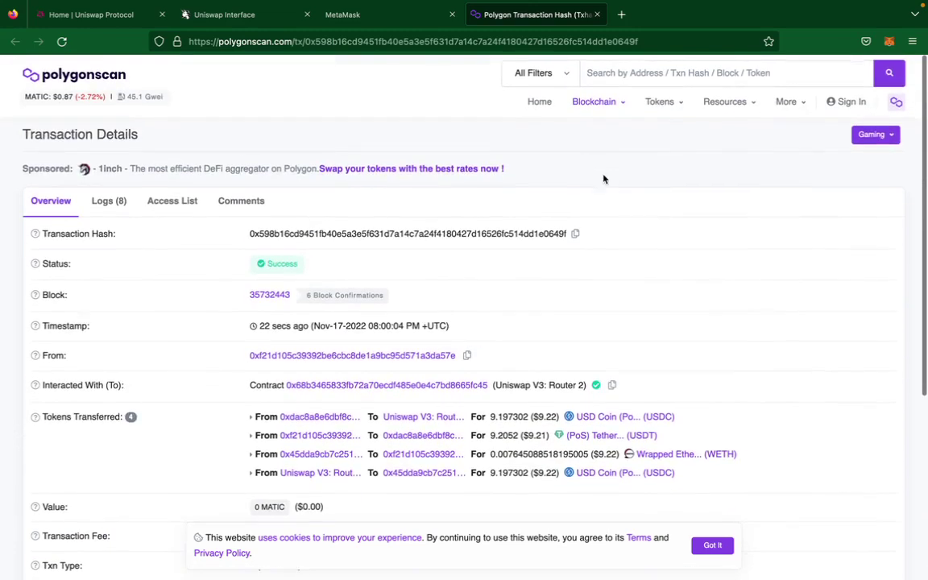
scroll(657, 223, "down", 5)
scroll(659, 224, "up", 1)
scroll(718, 281, "up", 3)
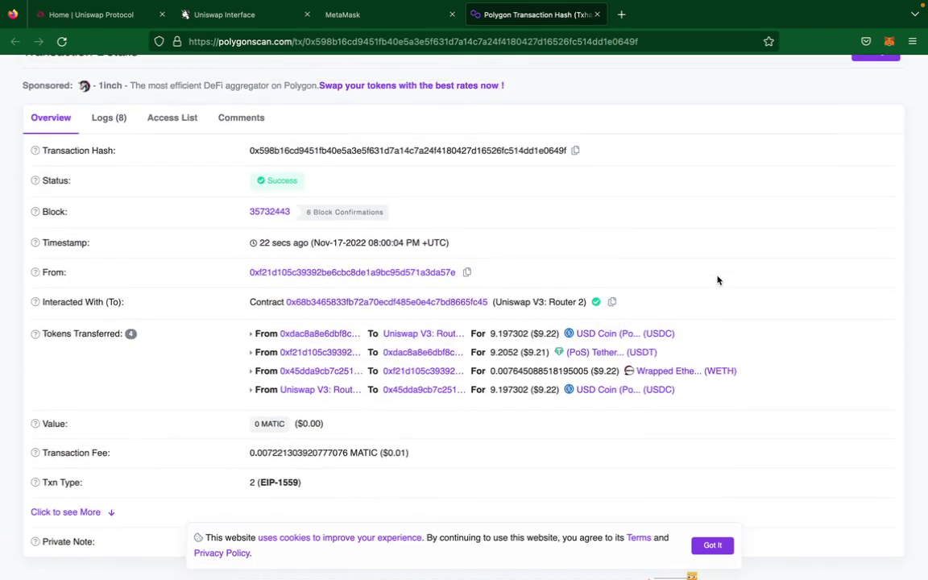
Step: Compare the transaction's From address on PolygonScan with the Account 1 address in the MetaMask wallet, then close the wallet
scroll(761, 248, "up", 1)
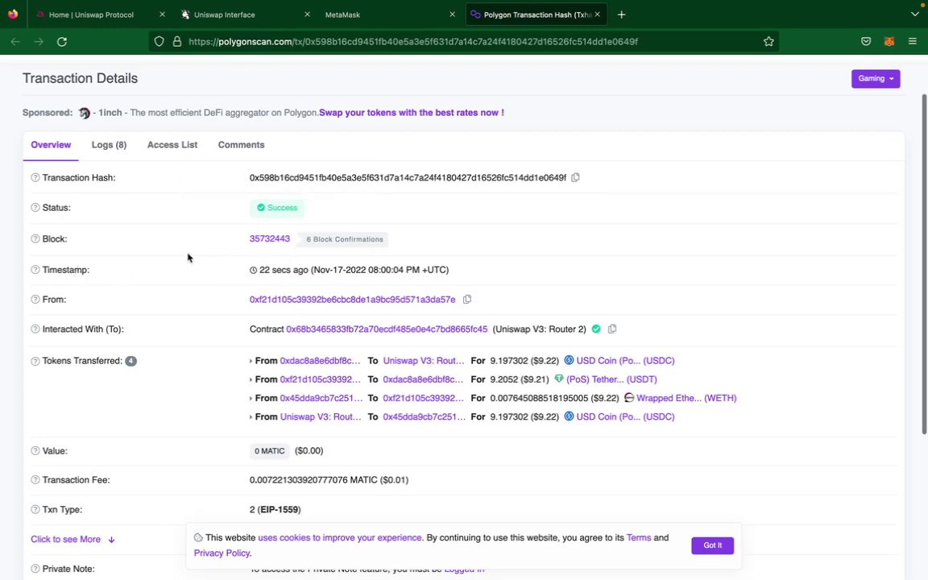
scroll(519, 270, "down", 3)
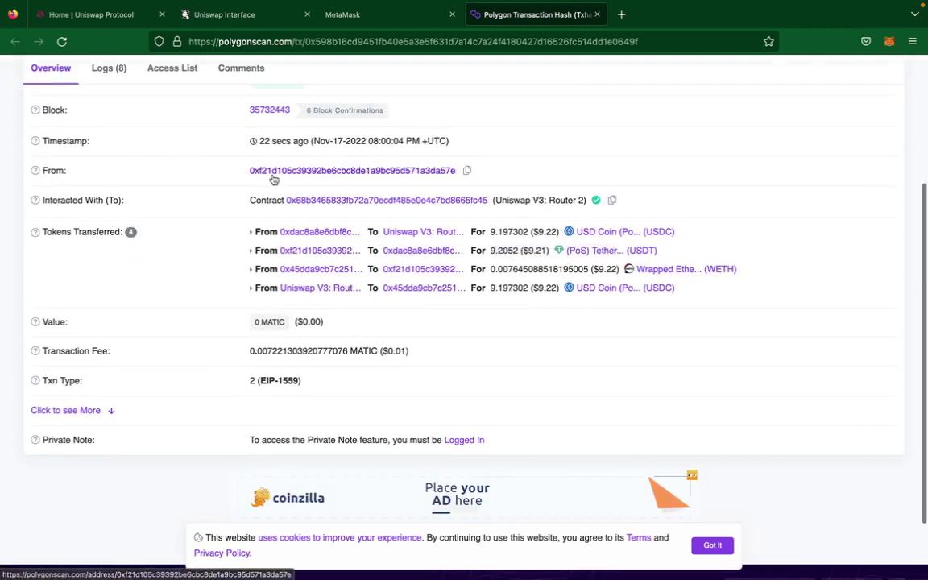
left_click(890, 42)
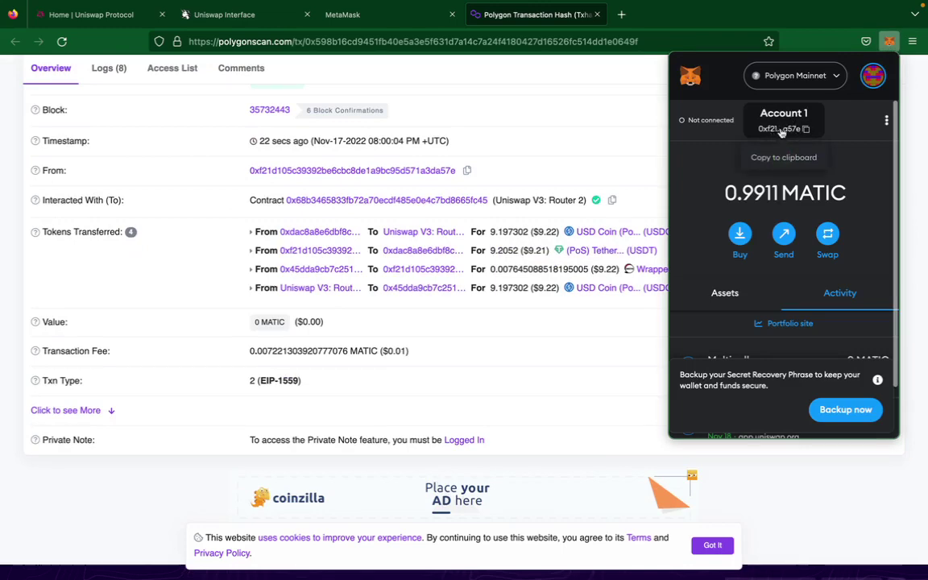
left_click(580, 120)
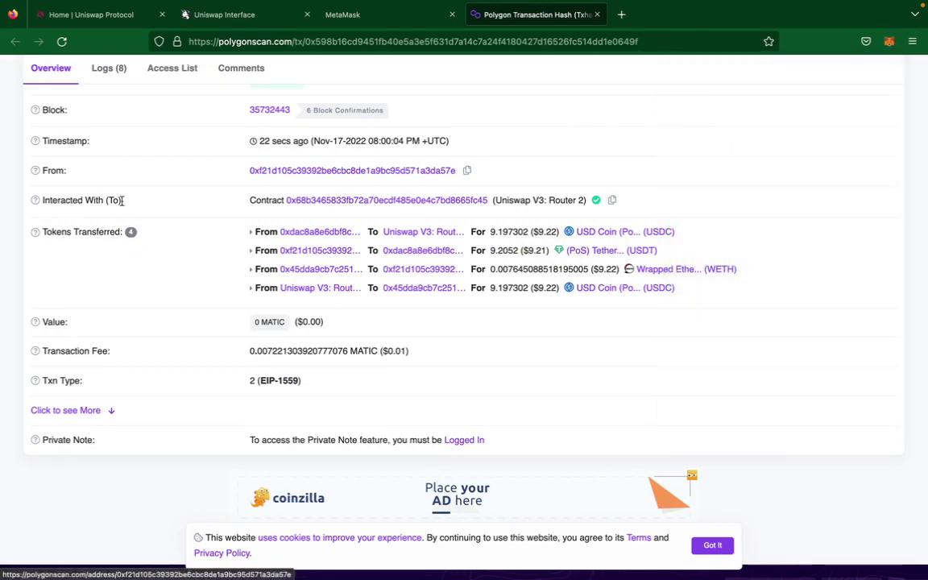
Step: Examine the contract the transaction interacted with, highlighting its name Uniswap V3: Router 2
scroll(123, 204, "down", 1)
scroll(122, 205, "up", 2)
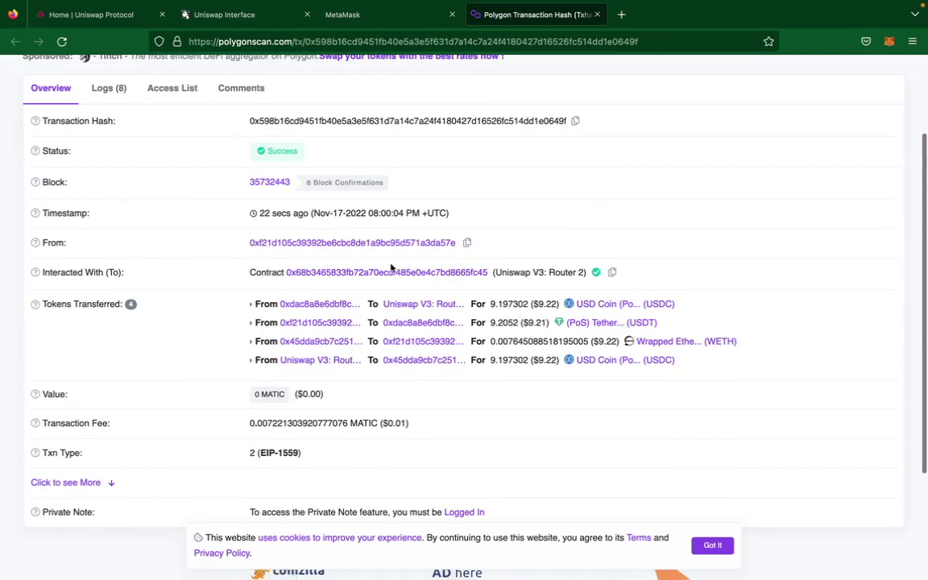
left_click_drag(496, 273, 580, 274)
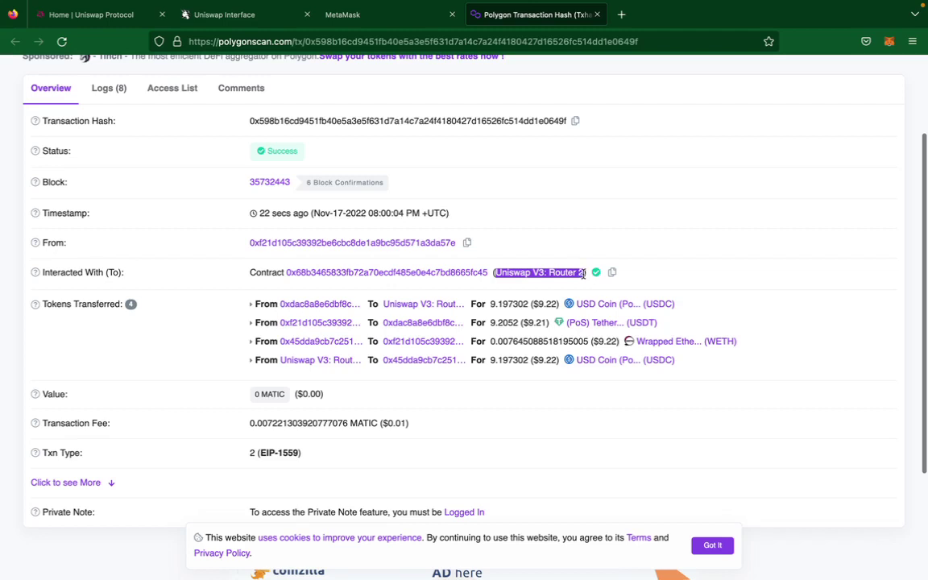
left_click(673, 276)
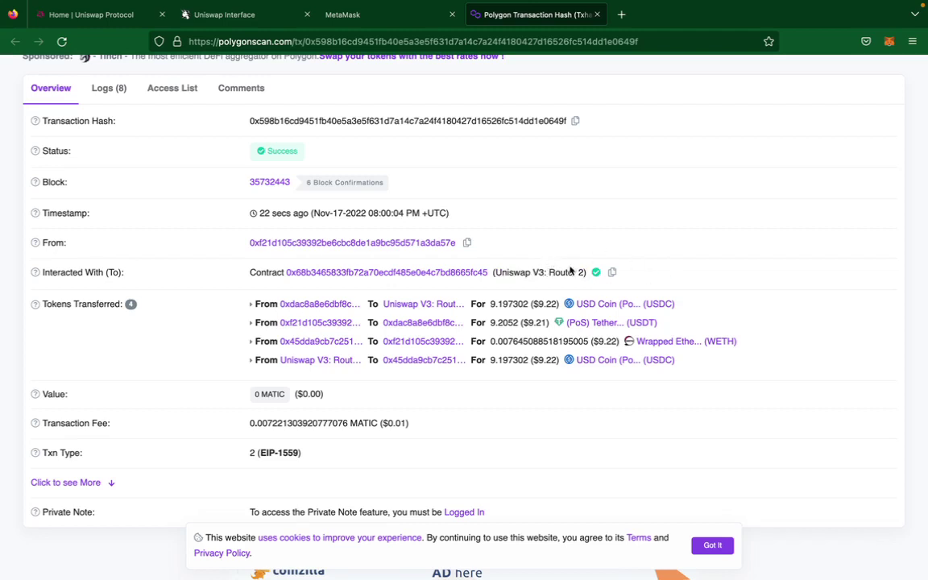
left_click_drag(582, 273, 495, 274)
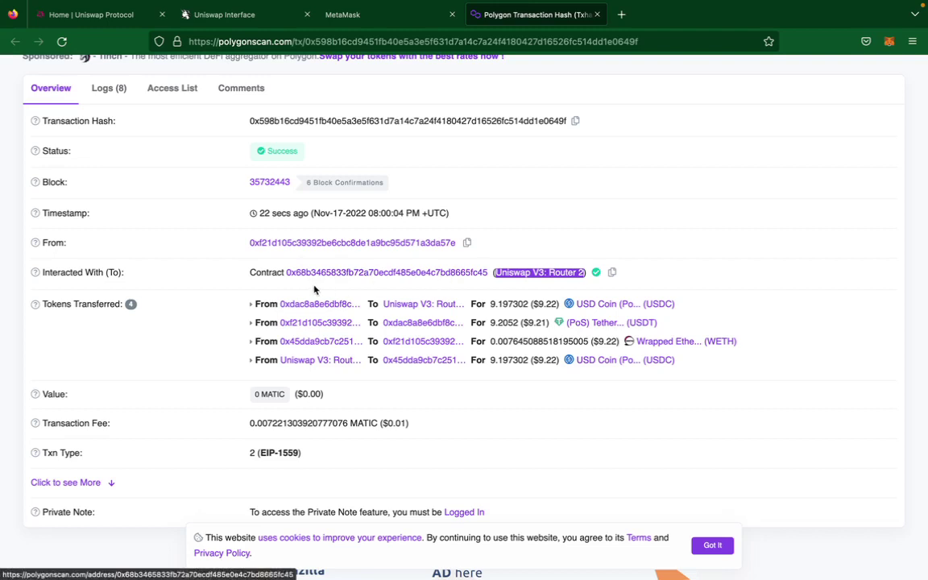
left_click(227, 299)
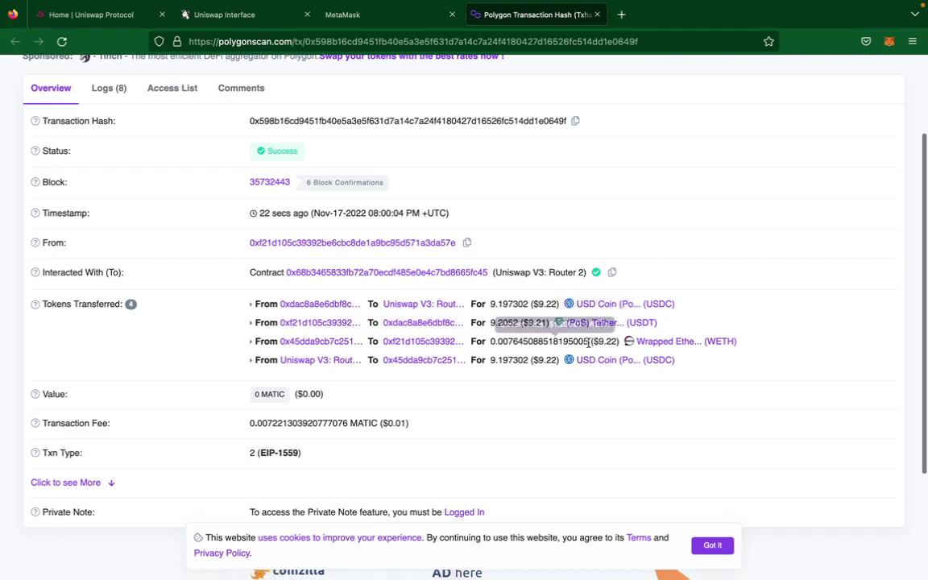
Step: Examine the Tokens Transferred entries, checking the WETH amount sent to the wallet address
left_click_drag(489, 342, 514, 341)
left_click(514, 341)
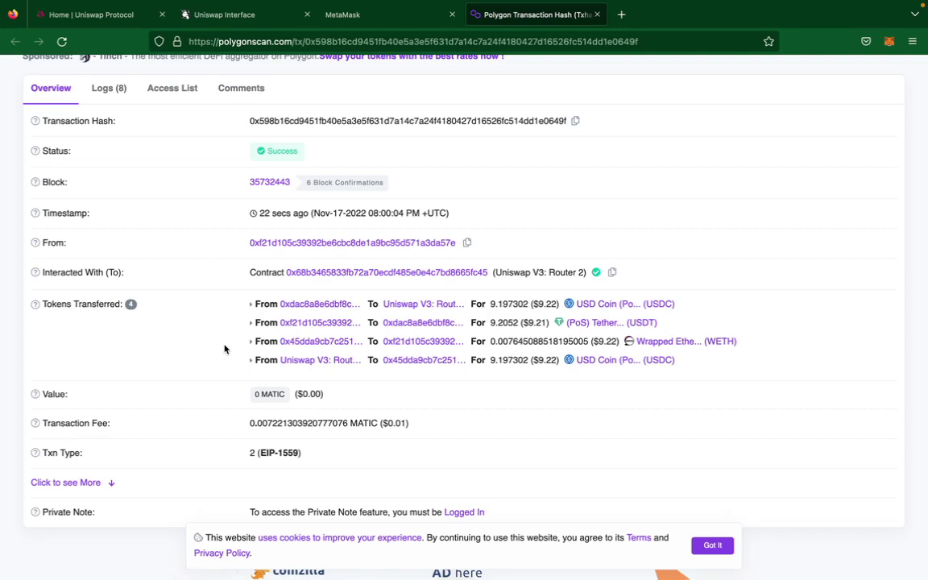
scroll(224, 348, "down", 3)
scroll(224, 349, "up", 2)
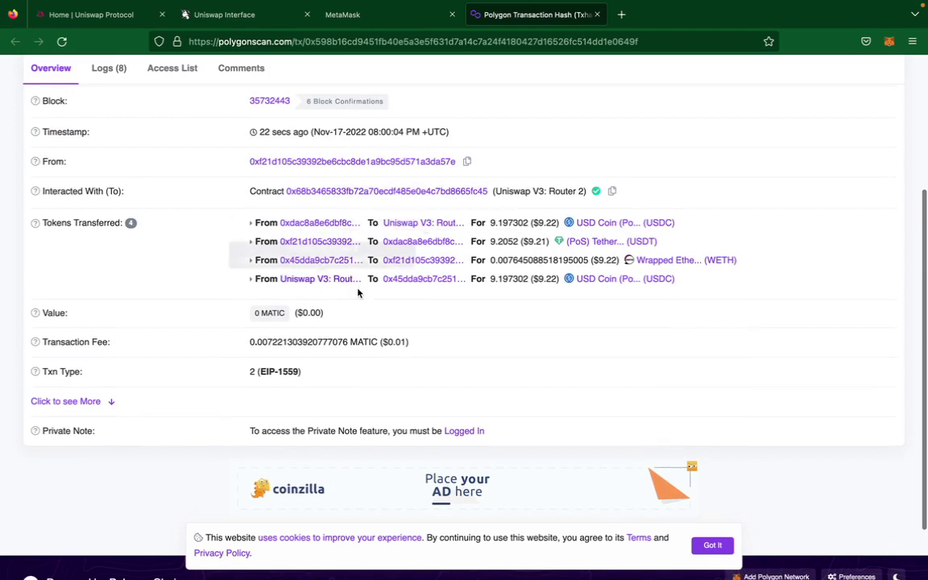
scroll(230, 233, "up", 1)
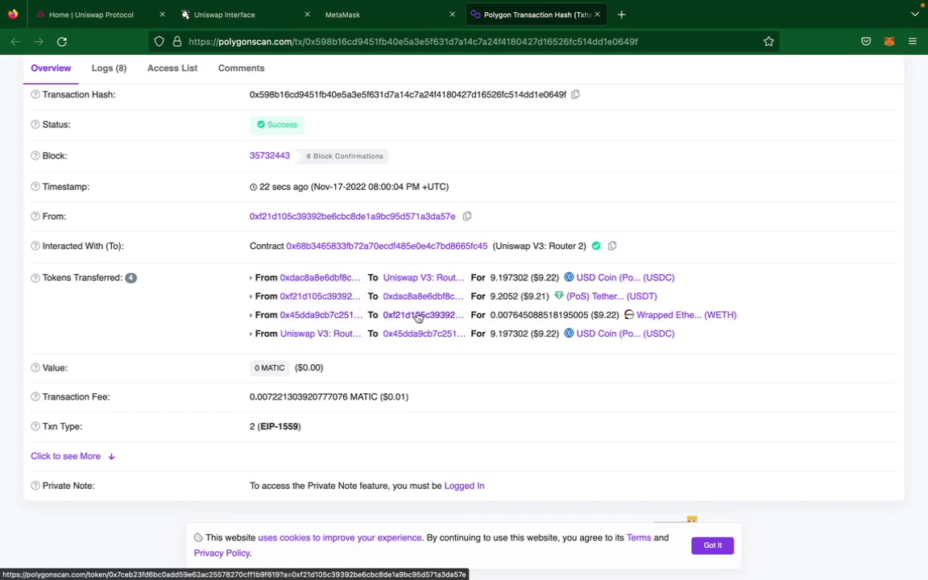
left_click_drag(493, 314, 513, 314)
left_click(518, 346)
Step: Check the swap transaction's MATIC value and transaction fee, highlighting their dollar amounts, and review the remaining details
scroll(471, 385, "down", 3)
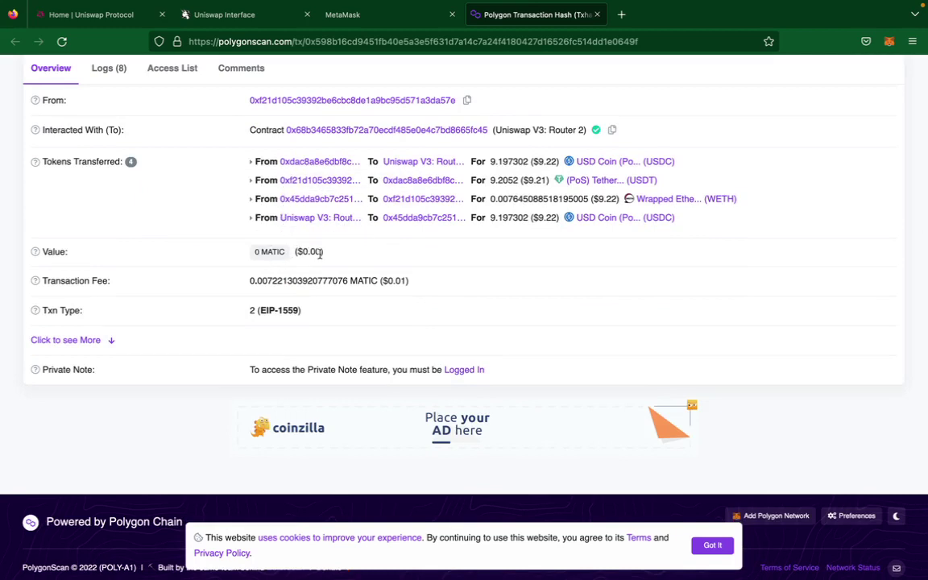
left_click_drag(320, 254, 295, 253)
left_click_drag(407, 281, 380, 280)
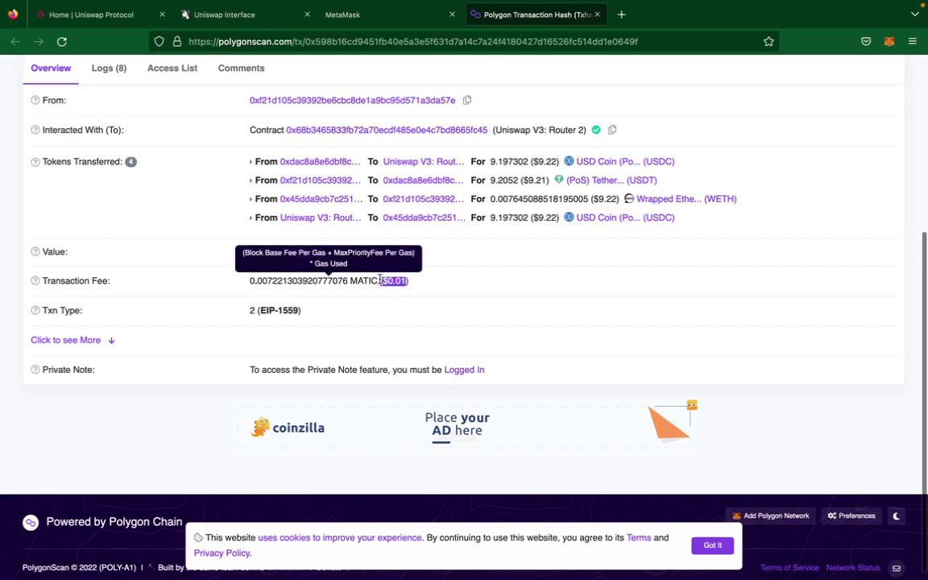
scroll(228, 196, "up", 2)
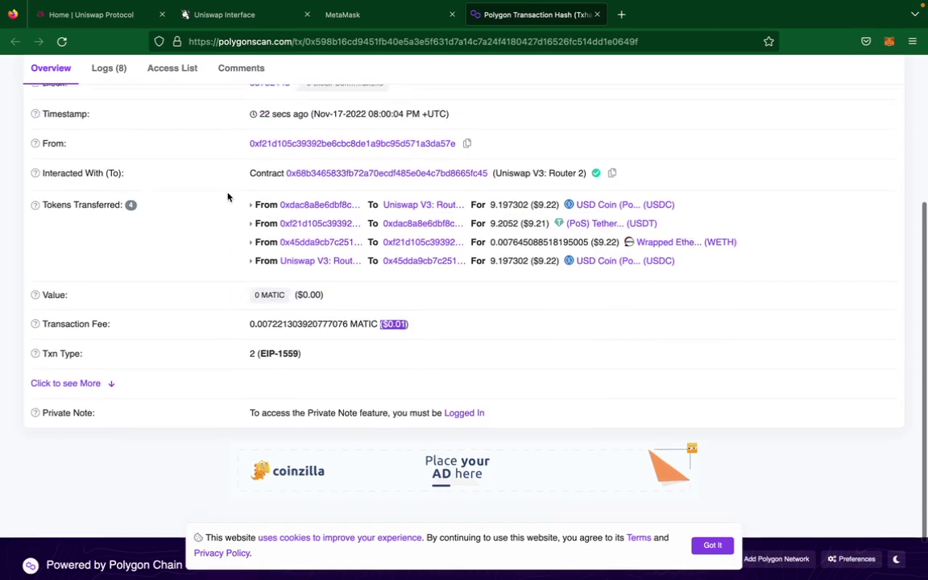
scroll(228, 197, "down", 2)
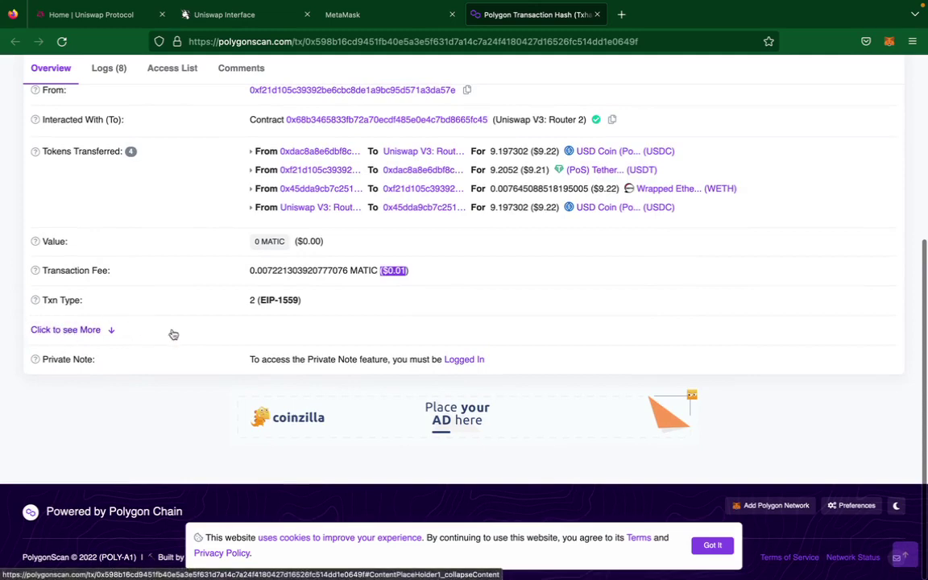
scroll(228, 339, "up", 2)
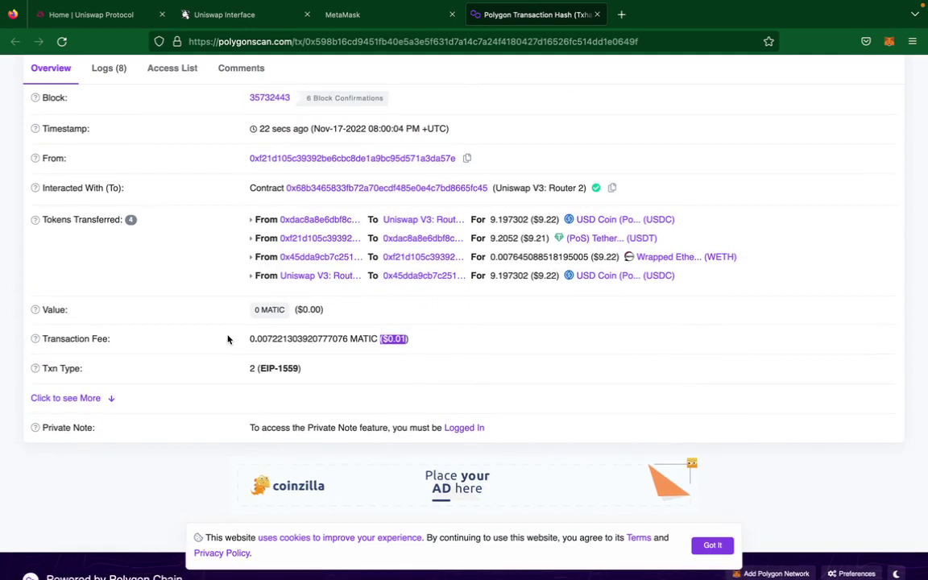
scroll(228, 339, "up", 5)
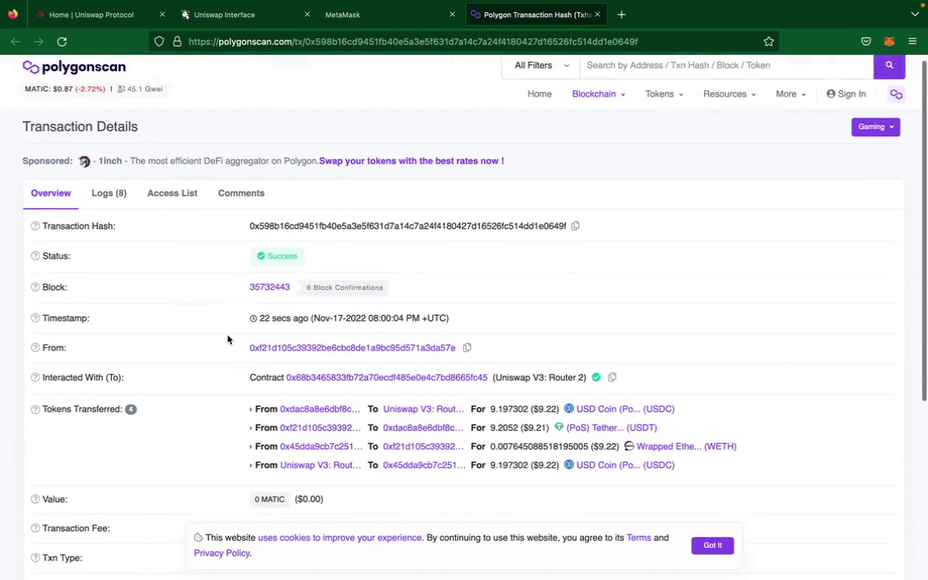
scroll(206, 378, "down", 3)
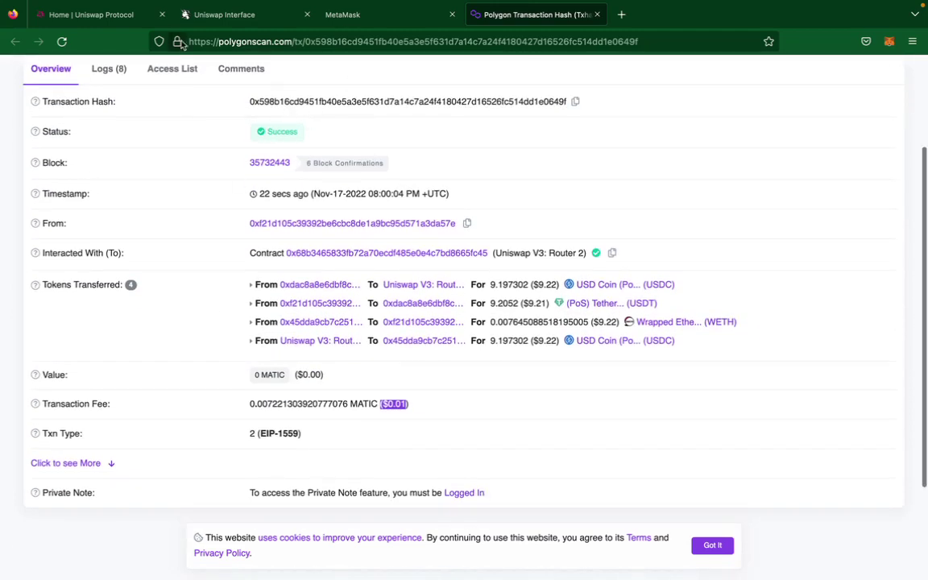
Step: Return to Uniswap and open the connected wallet's list of transactions
left_click(208, 27)
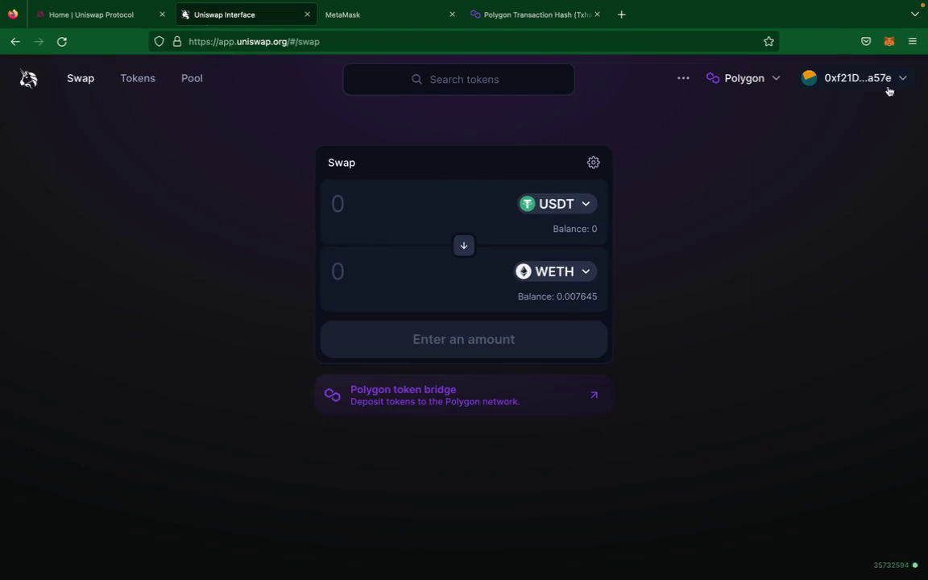
left_click(515, 17)
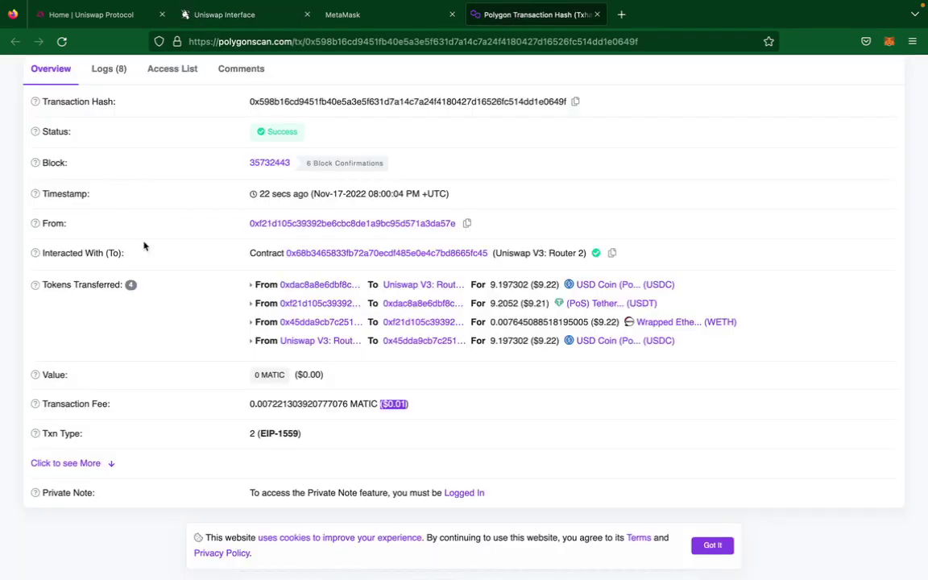
scroll(383, 358, "up", 1)
left_click(225, 17)
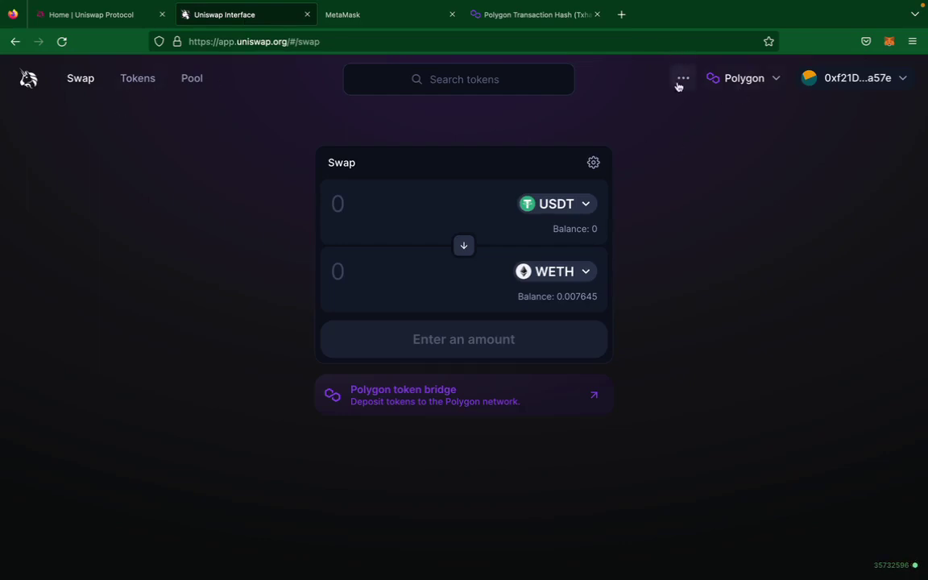
left_click(903, 77)
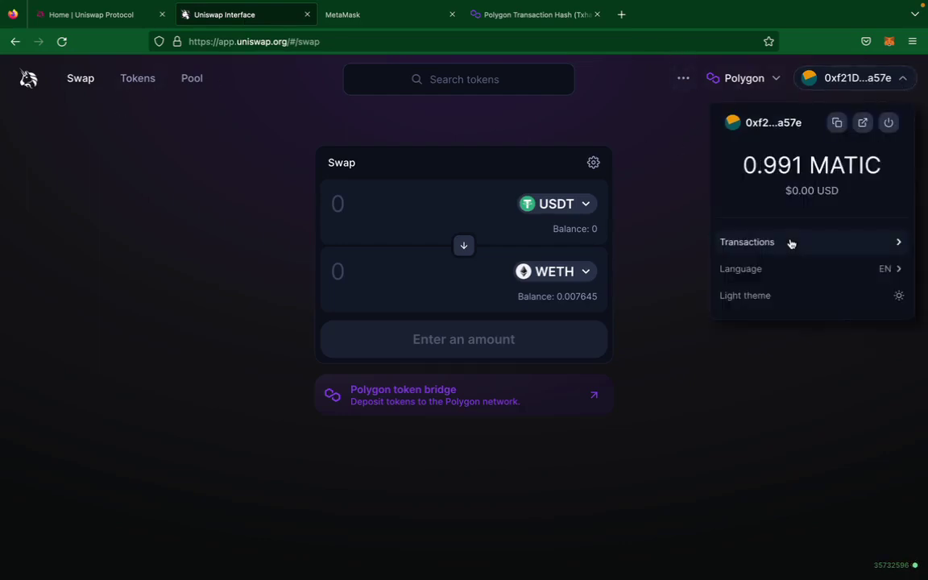
left_click(845, 242)
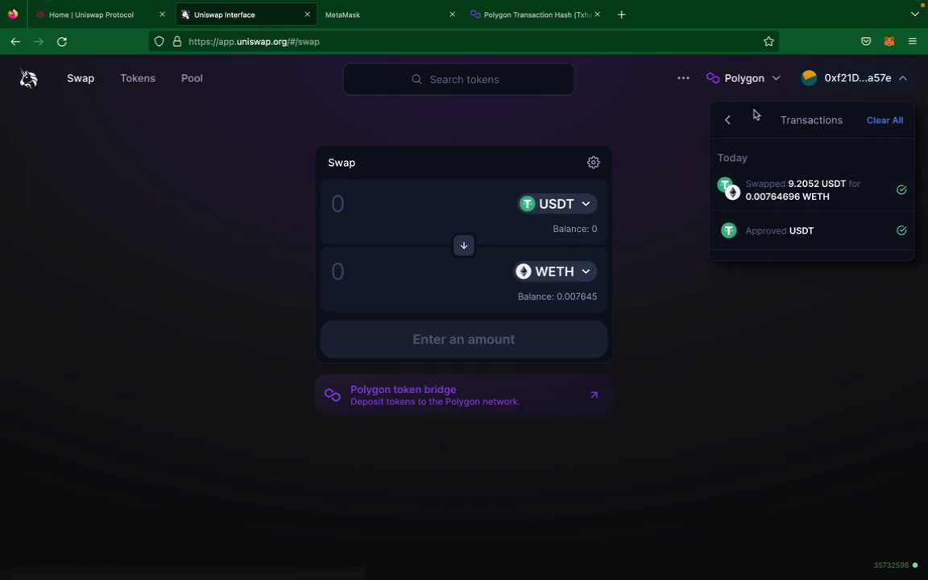
left_click(728, 120)
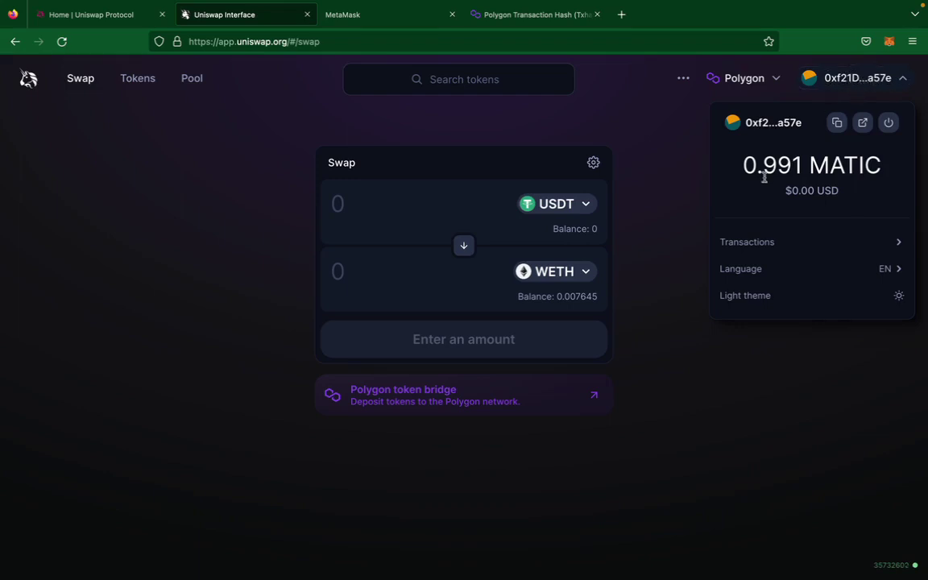
left_click(873, 246)
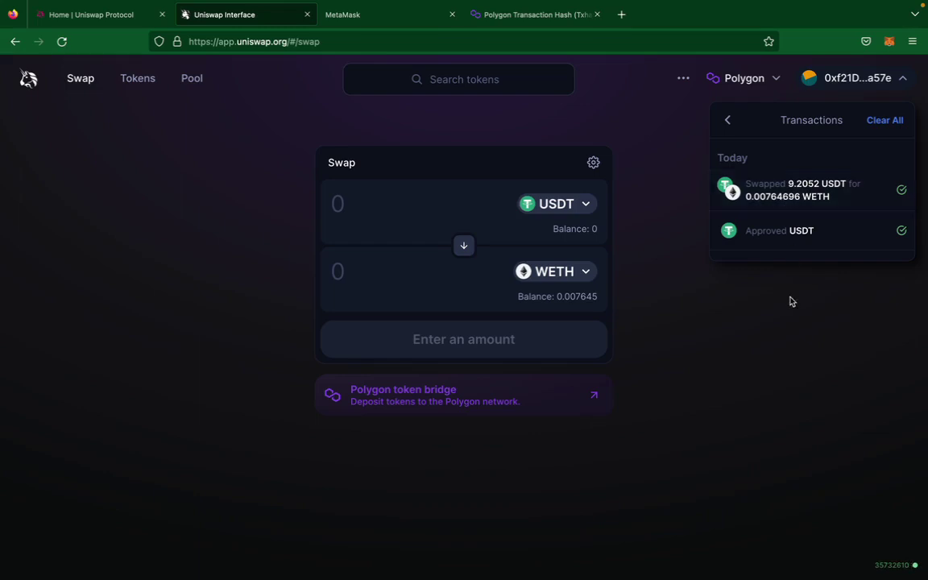
Step: Open the Approved USDT transaction on PolygonScan and examine its status, transaction action and fee
left_click(802, 232)
scroll(510, 318, "down", 3)
scroll(511, 318, "up", 2)
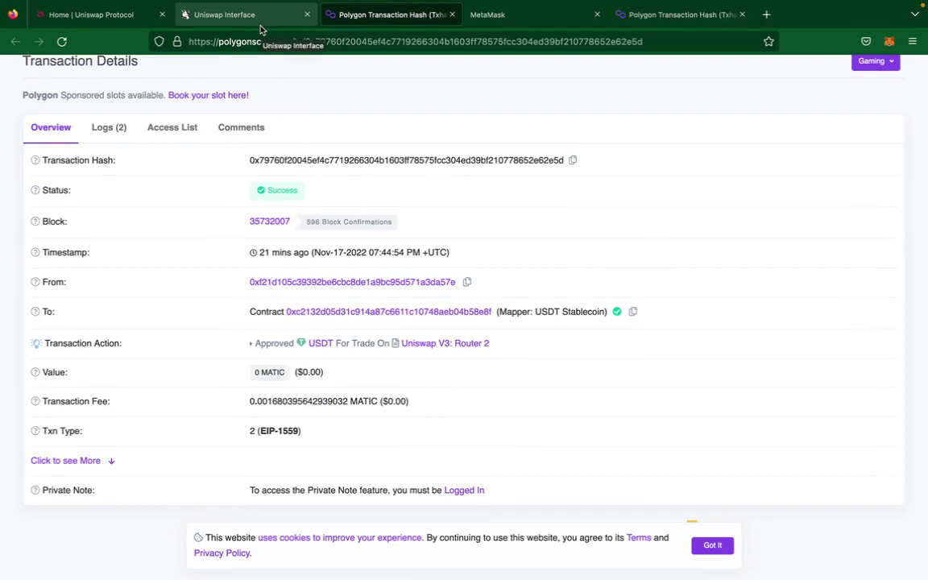
scroll(620, 108, "up", 2)
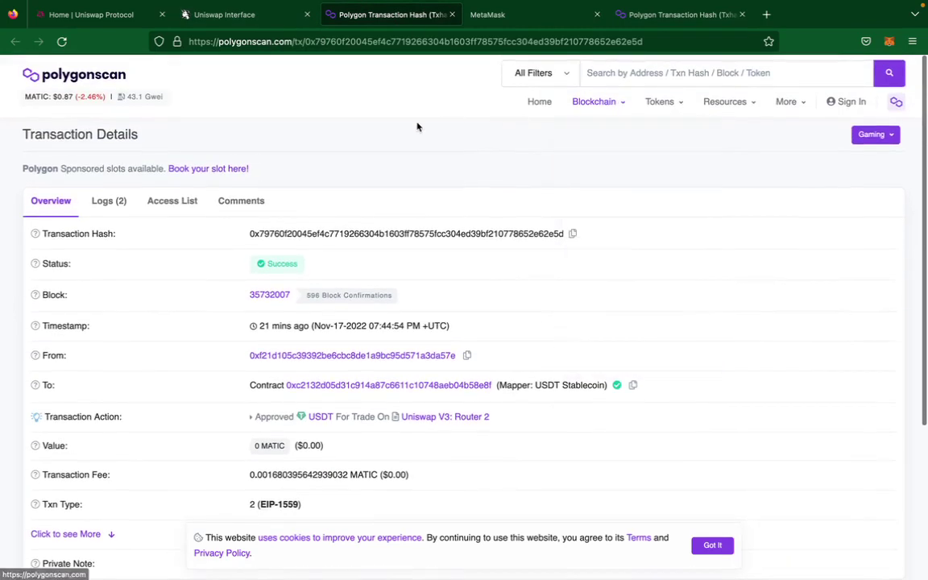
scroll(417, 126, "down", 3)
scroll(708, 196, "up", 1)
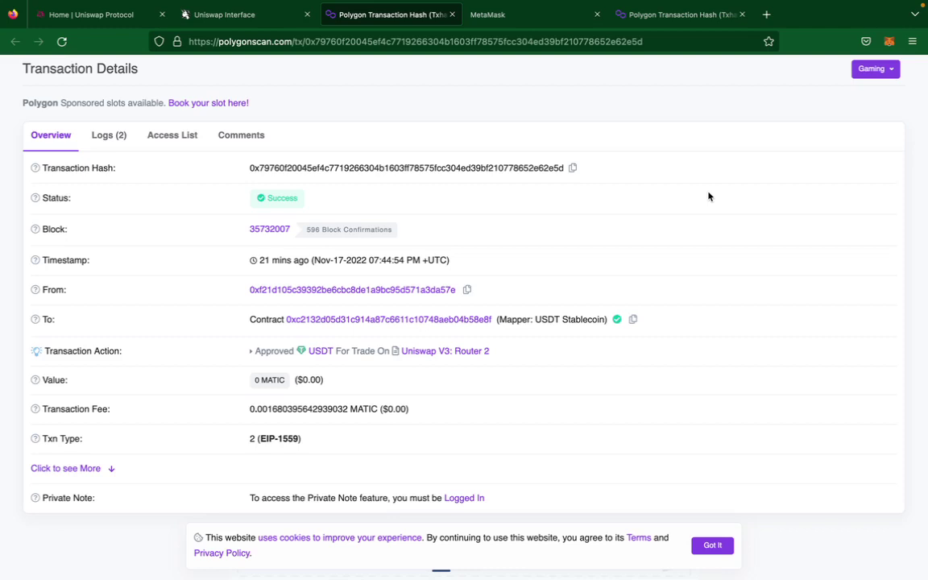
Step: Check the swap entry in Uniswap's transaction list and review the USDT approval details on PolygonScan again
left_click(241, 16)
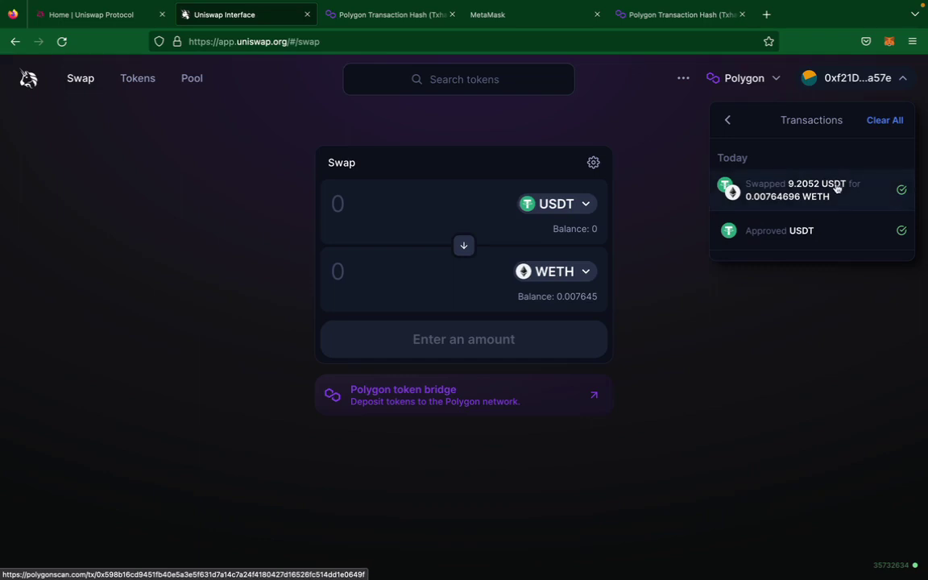
left_click(386, 15)
scroll(654, 267, "down", 2)
scroll(654, 266, "up", 1)
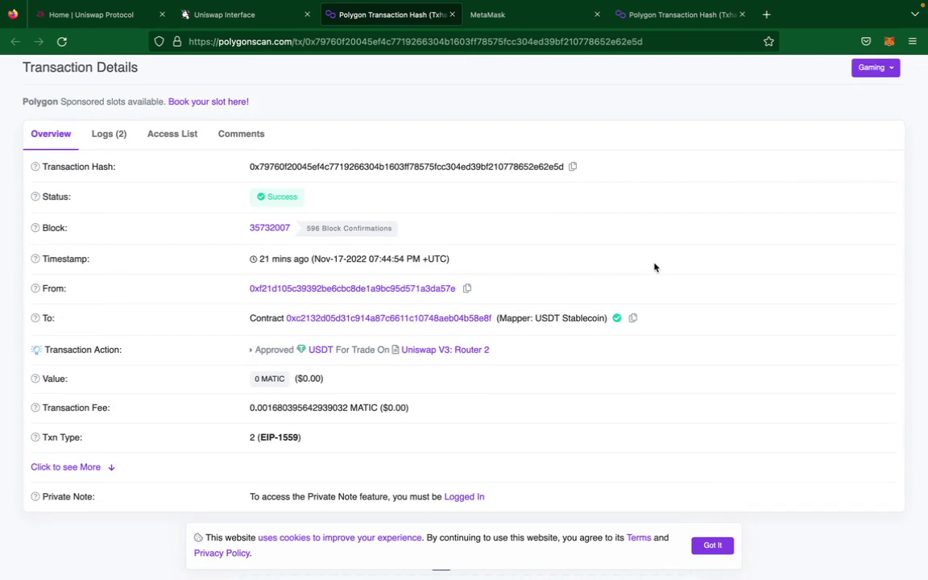
Step: Close Uniswap's transaction list and review the swap transaction's details on its PolygonScan page
left_click(217, 15)
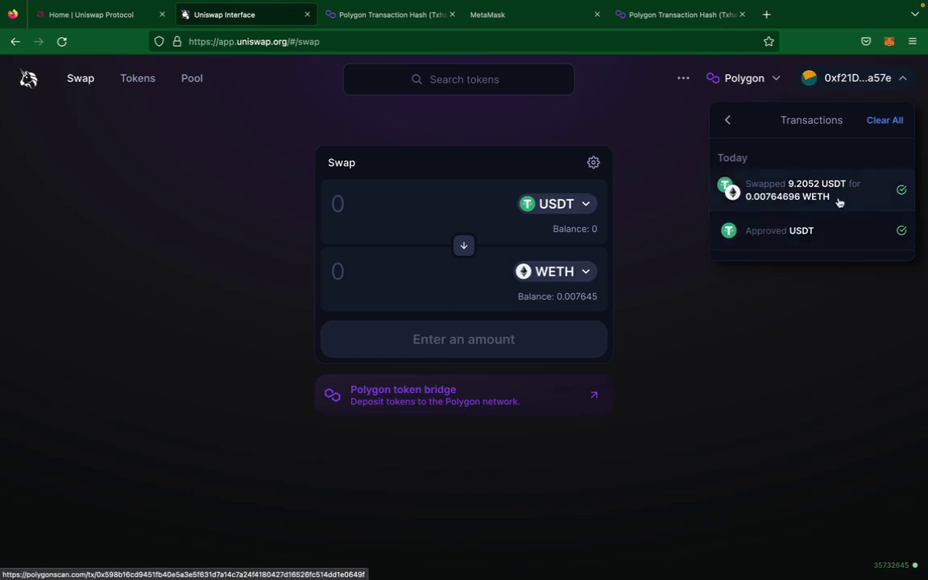
left_click(667, 156)
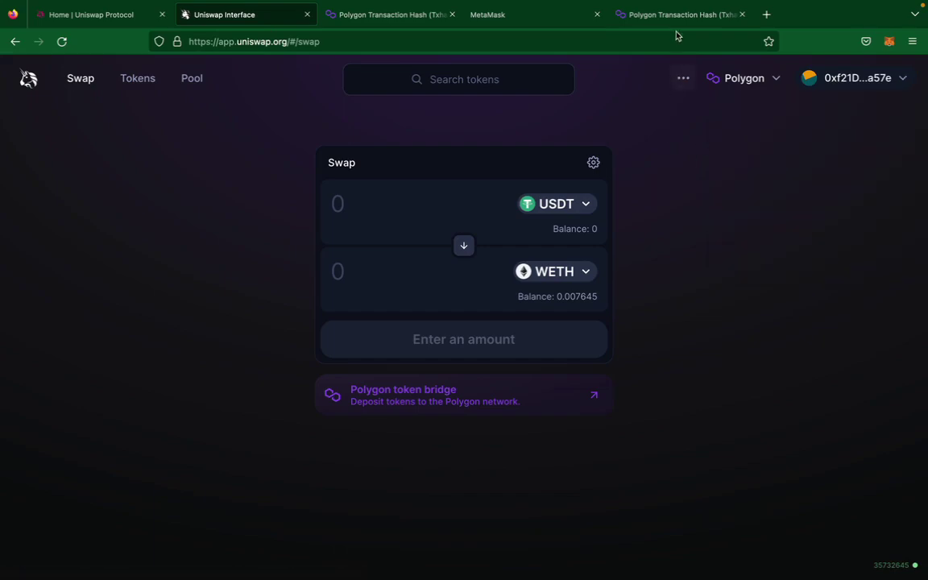
left_click(677, 20)
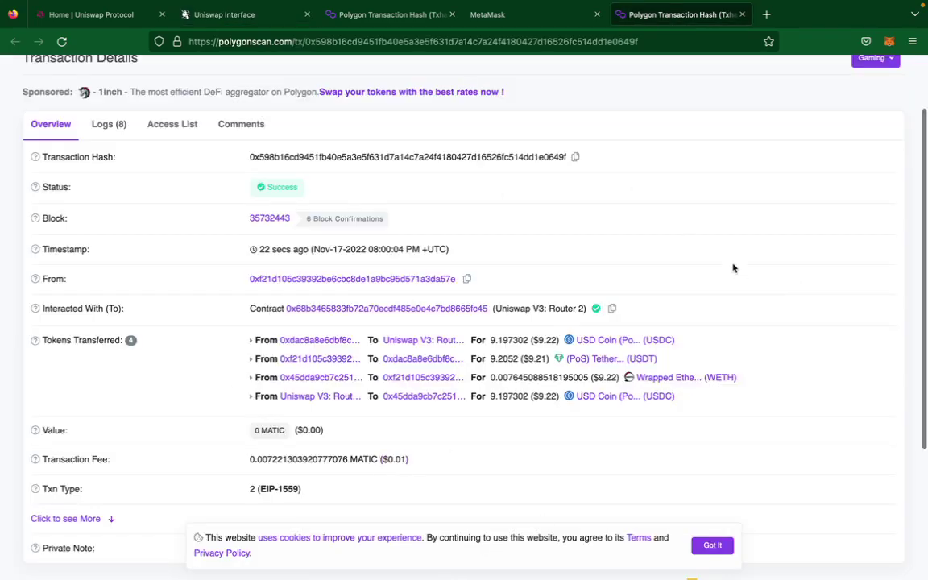
scroll(664, 207, "up", 2)
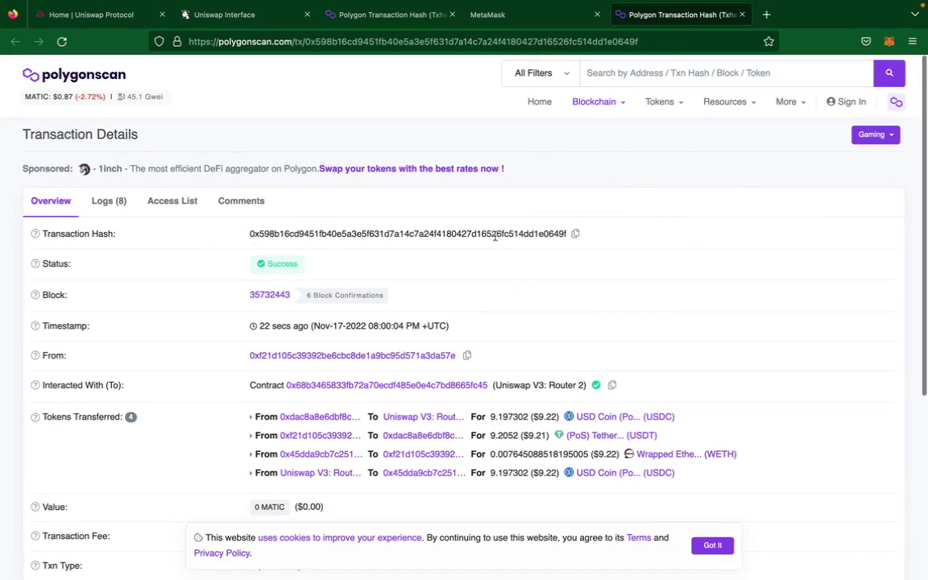
scroll(586, 269, "down", 3)
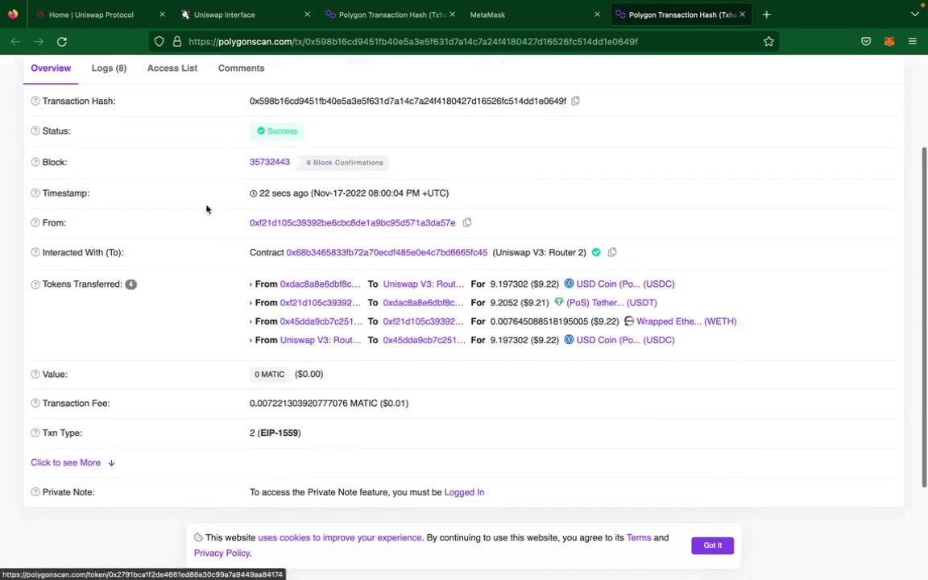
scroll(707, 400, "up", 3)
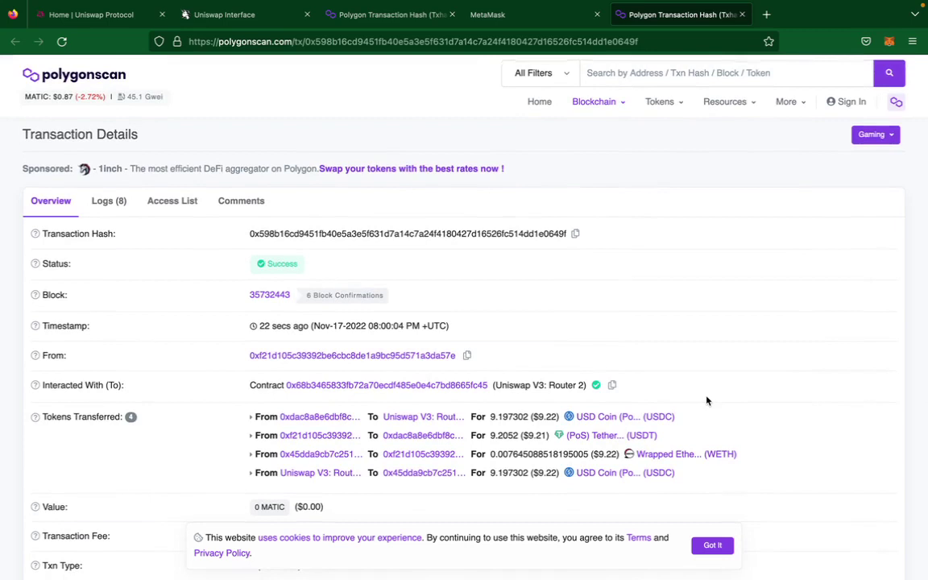
Step: Return to the Uniswap swap page, leave Firefox for the desktop and switch to Brave Browser
left_click(217, 20)
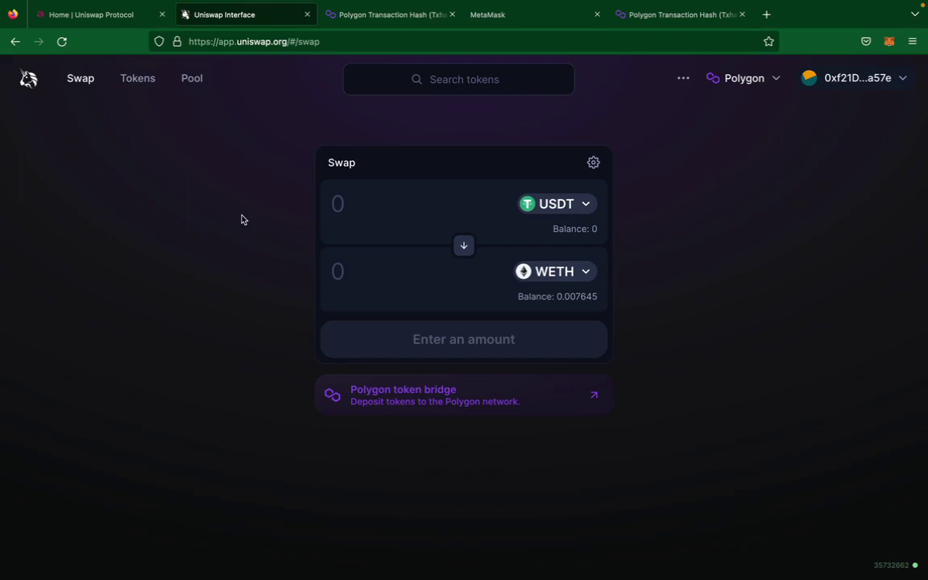
key("ctrl+Left")
left_click(221, 548)
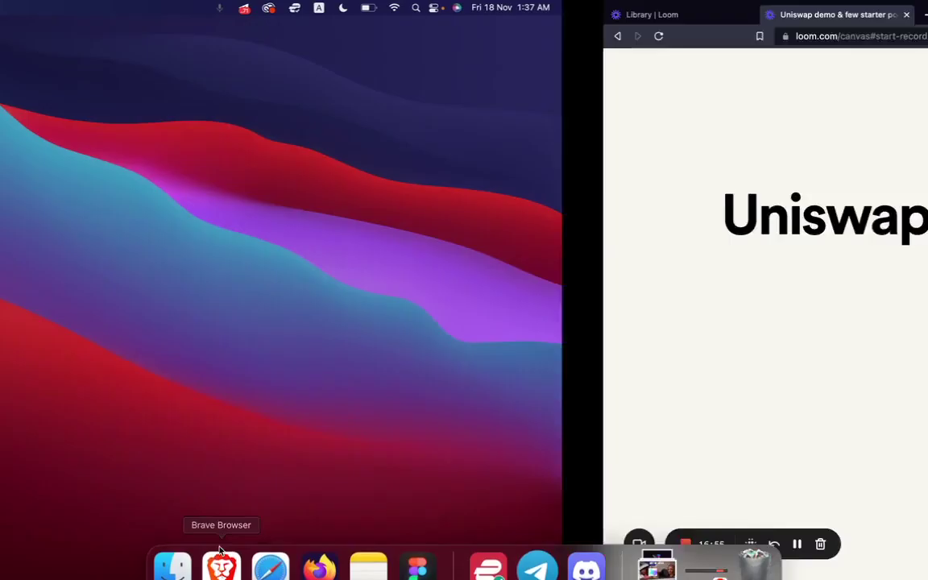